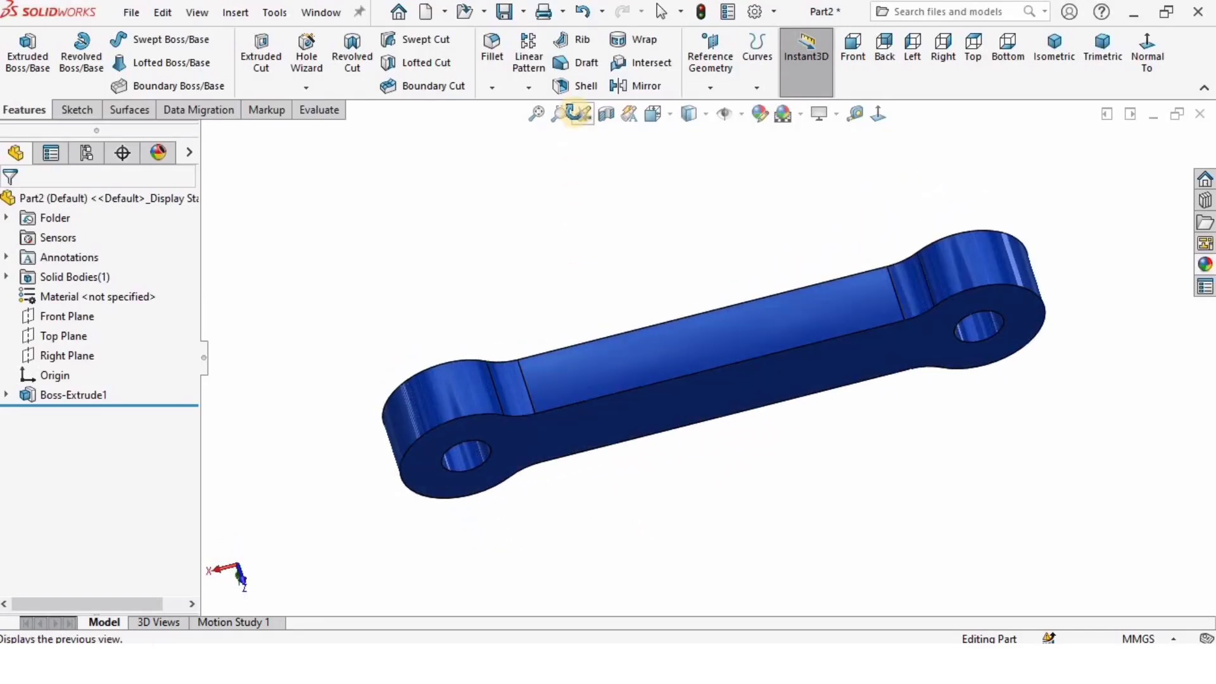
Orbit the finished blue link to view it from another angle.
{"action": "middle_click_drag", "start_coordinate": [685, 331], "coordinate": [598, 337]}
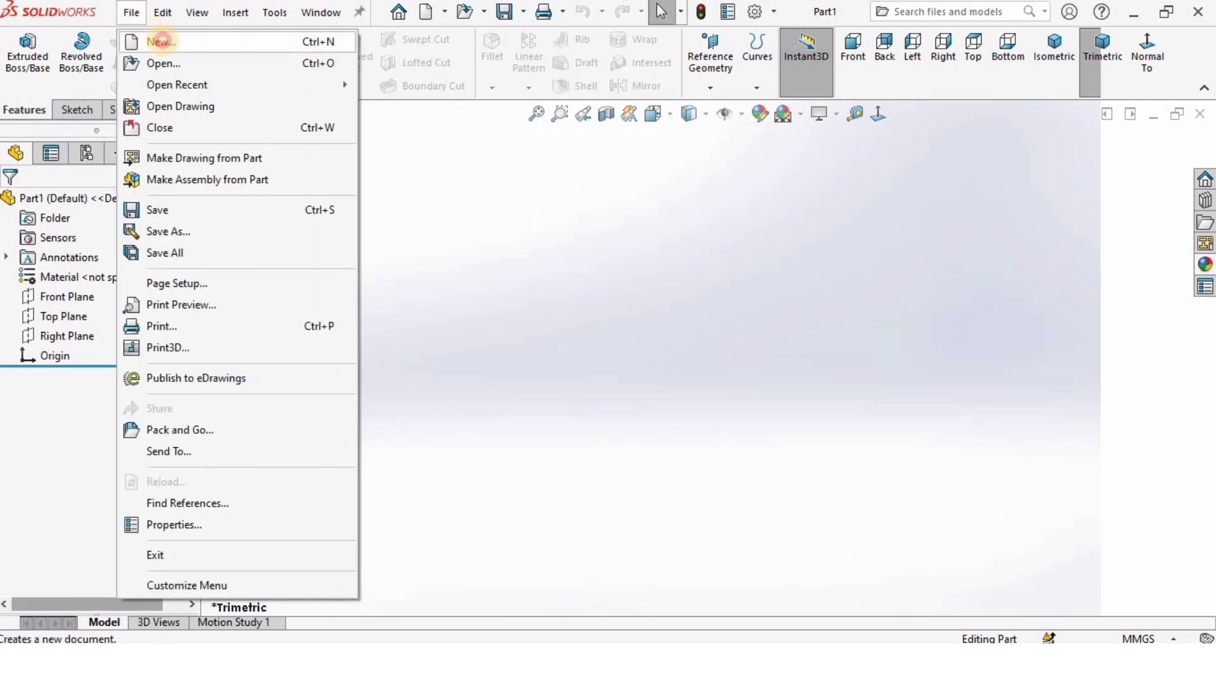
Create a new Part document and set its scene background to Plain White.
{"action": "left_click", "coordinate": [162, 41]}
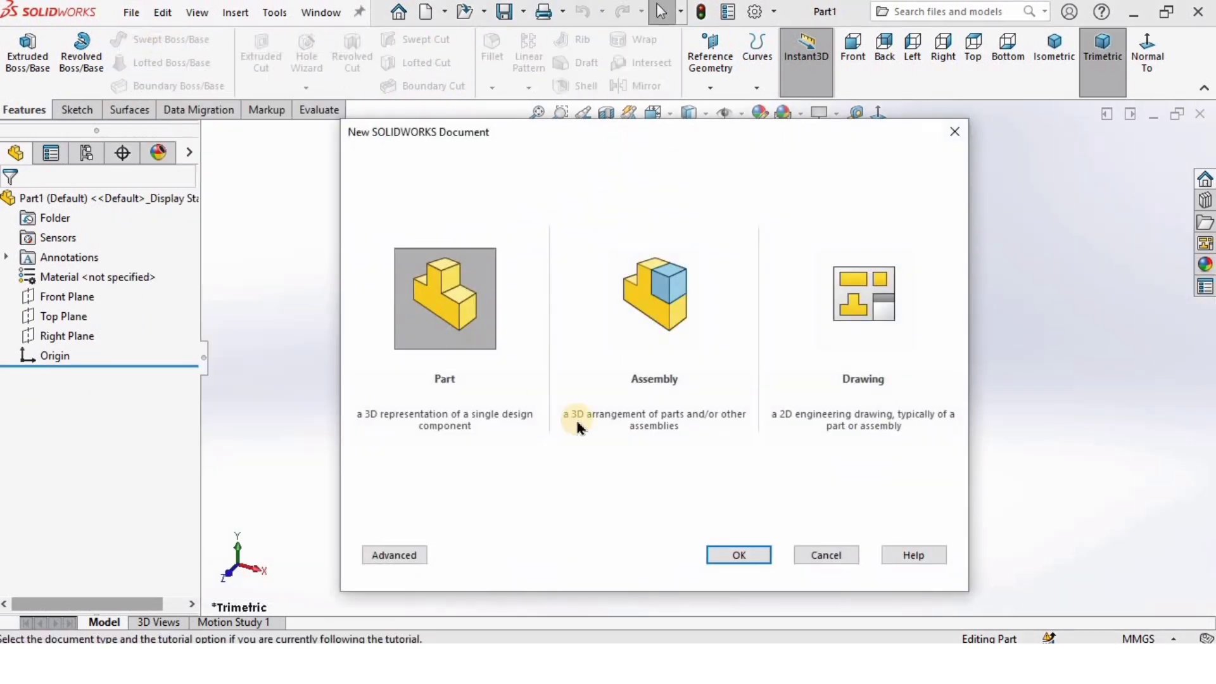
{"action": "left_click", "coordinate": [446, 301]}
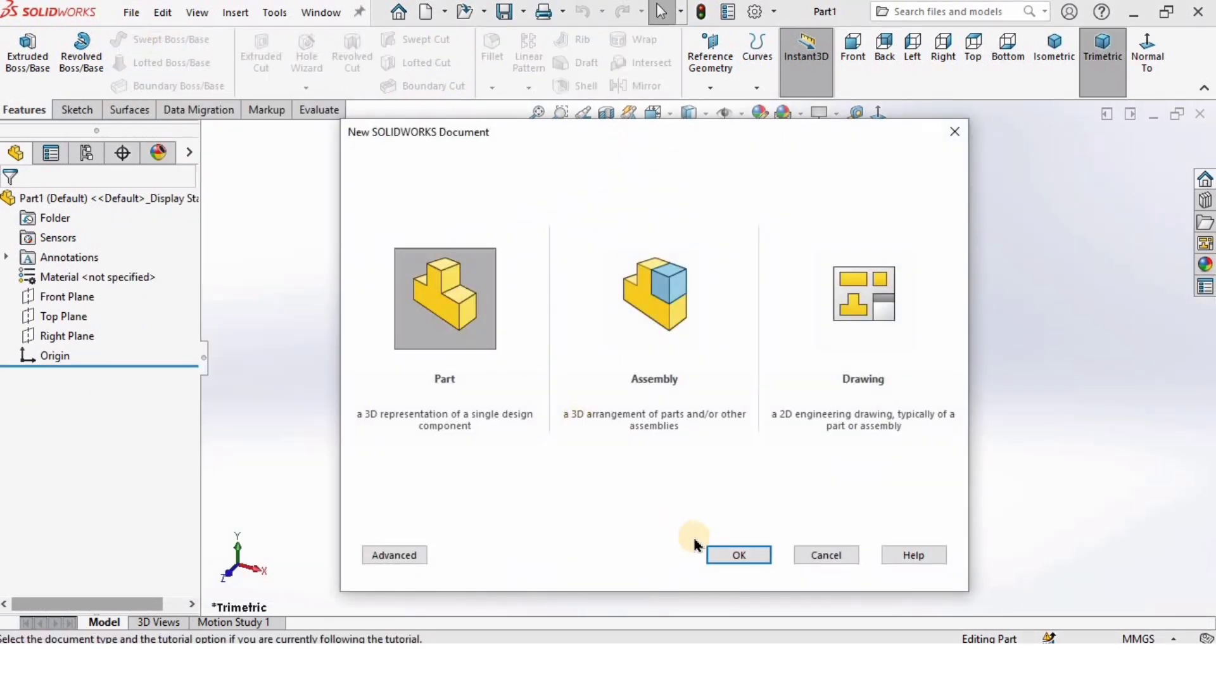
{"action": "left_click", "coordinate": [737, 558]}
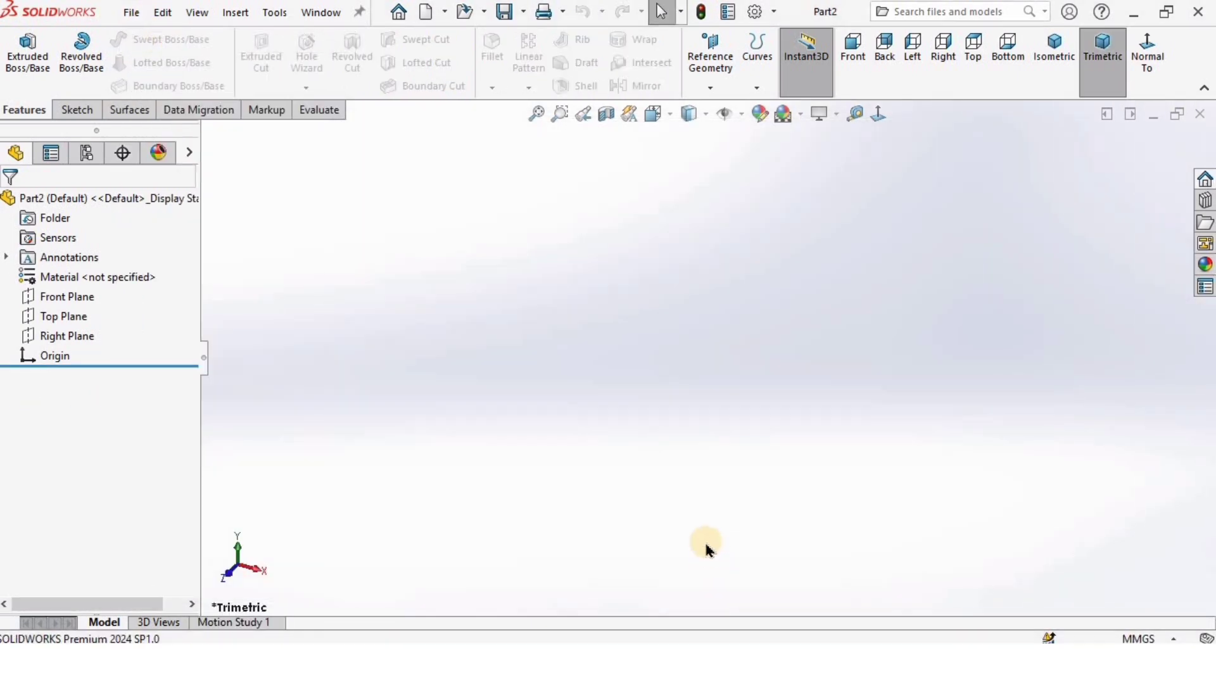
{"action": "left_click", "coordinate": [785, 114]}
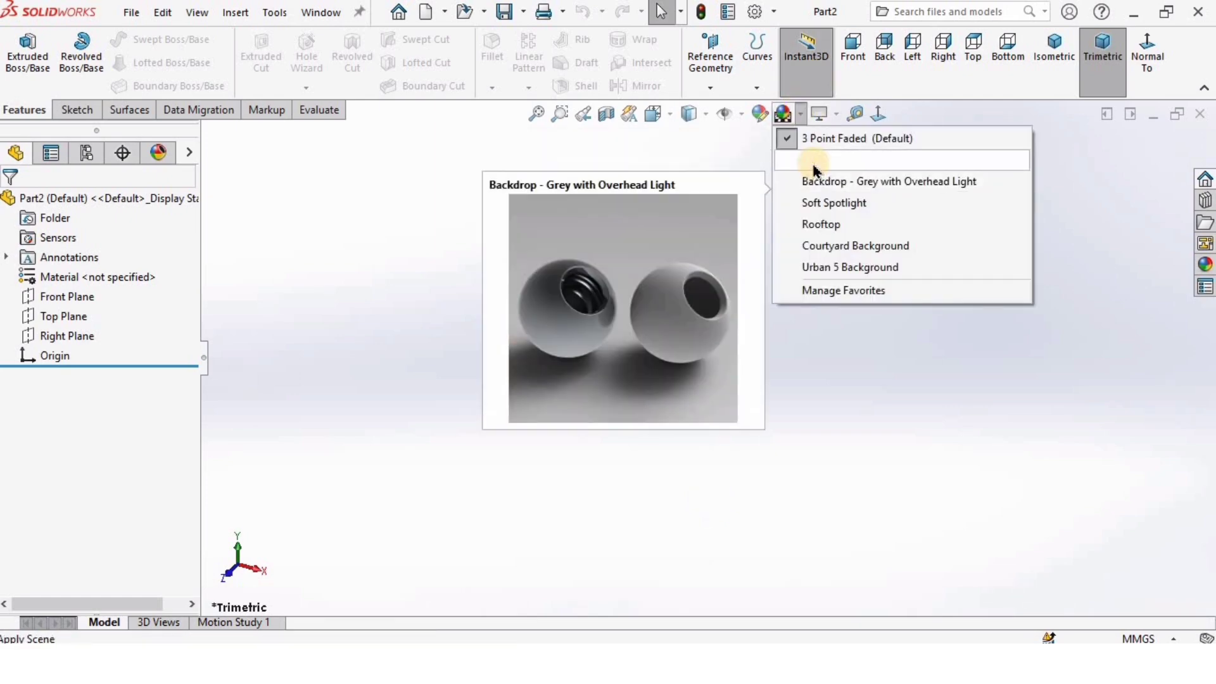
{"action": "left_click", "coordinate": [816, 160]}
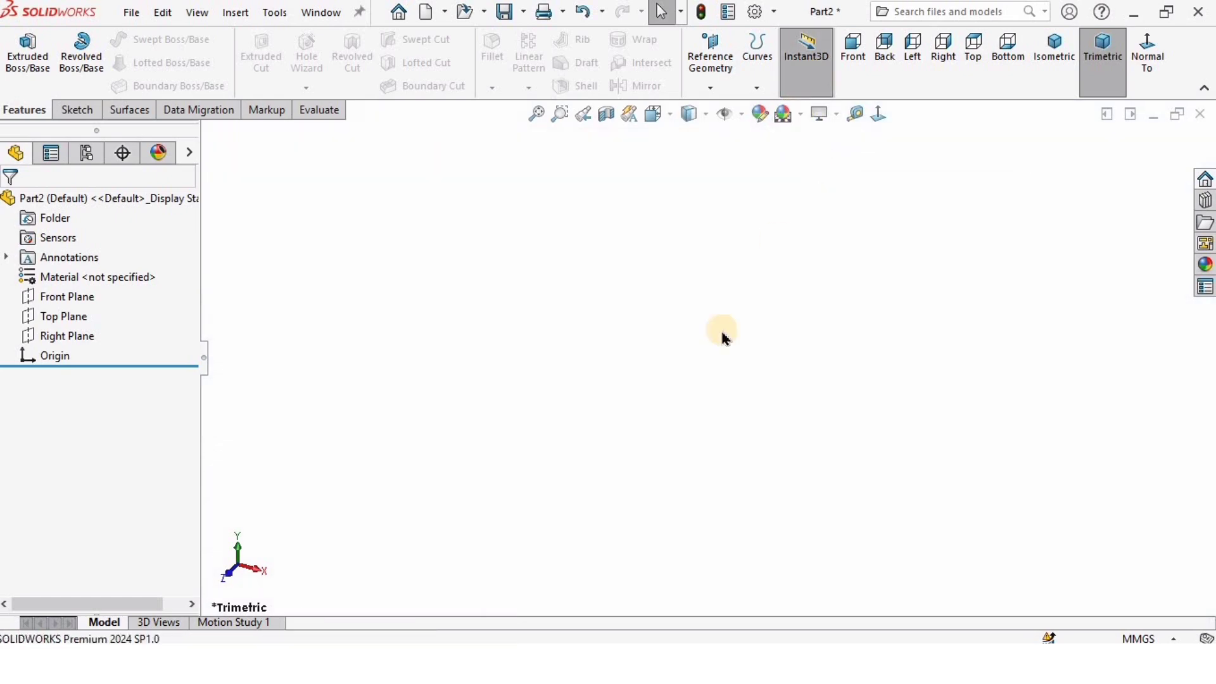
On the Front Plane, draw a horizontal midpoint line centred on the origin and make it construction geometry.
{"action": "left_click", "coordinate": [70, 298]}
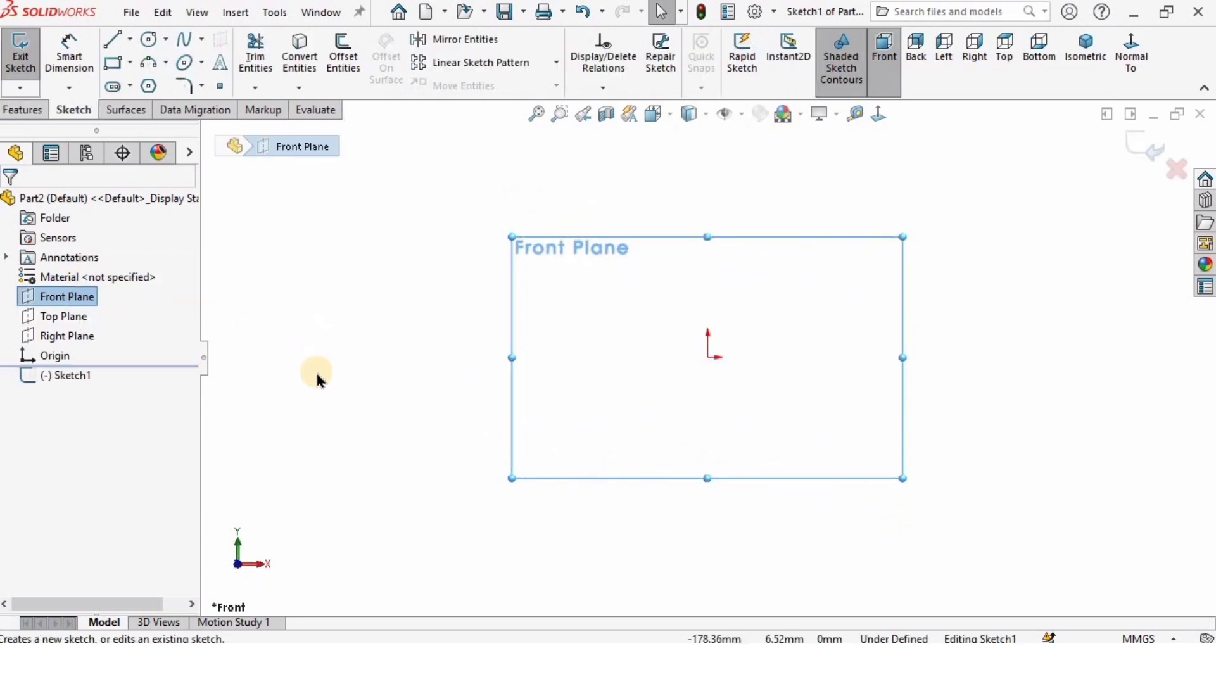
{"action": "left_click", "coordinate": [130, 40]}
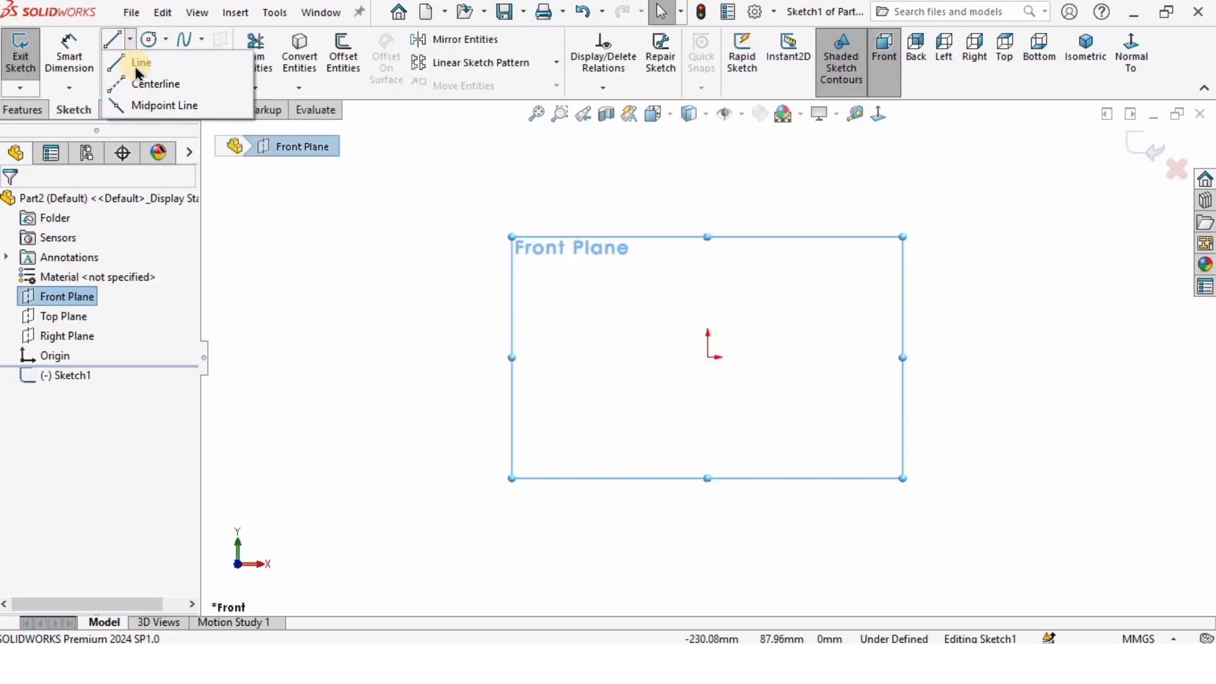
{"action": "left_click", "coordinate": [169, 104]}
{"action": "left_click", "coordinate": [708, 357]}
{"action": "left_click", "coordinate": [431, 358]}
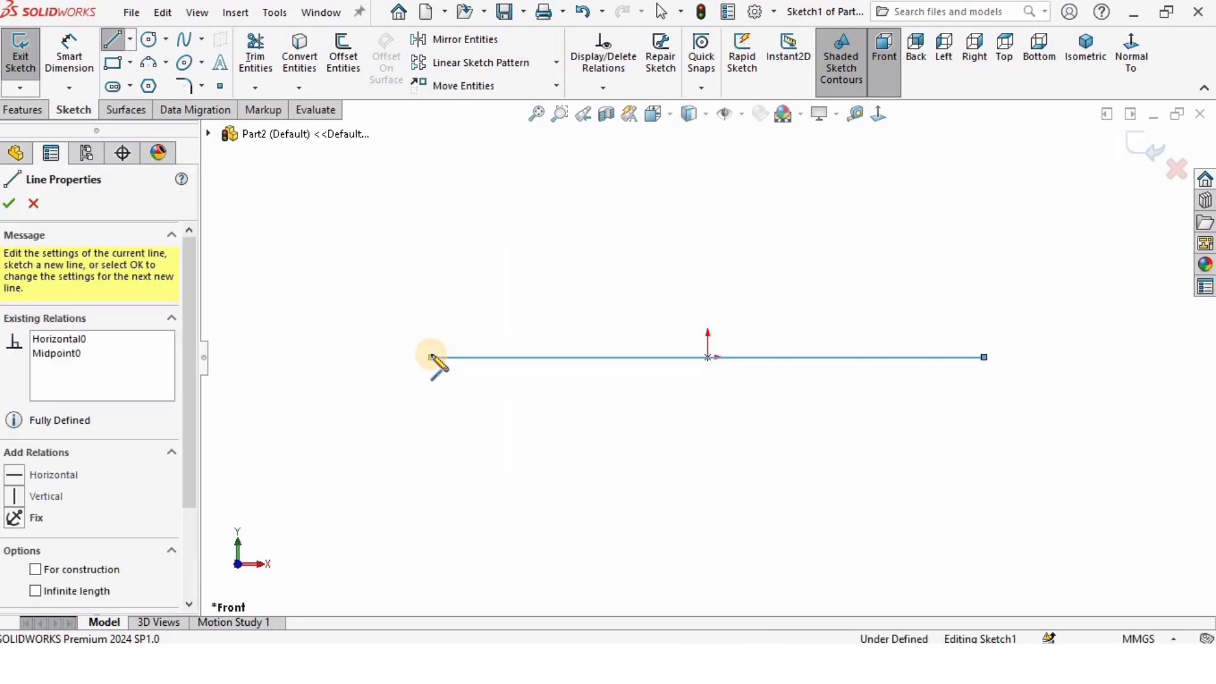
{"action": "key", "text": "Escape"}
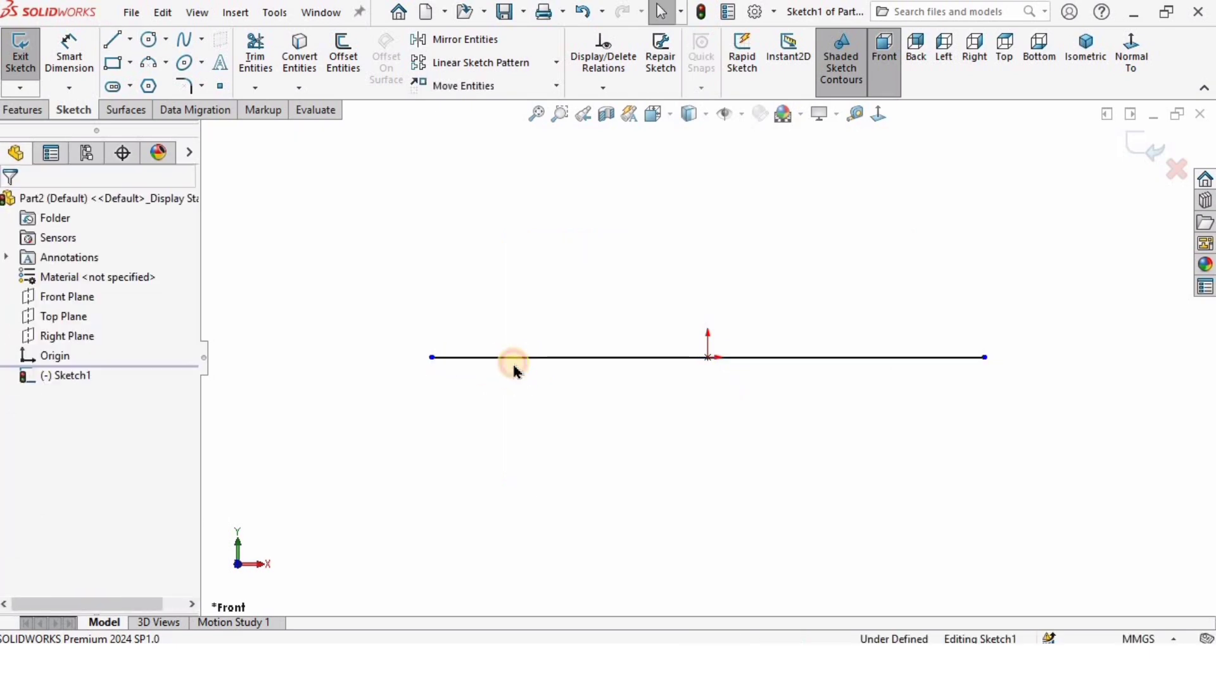
{"action": "left_click", "coordinate": [581, 354]}
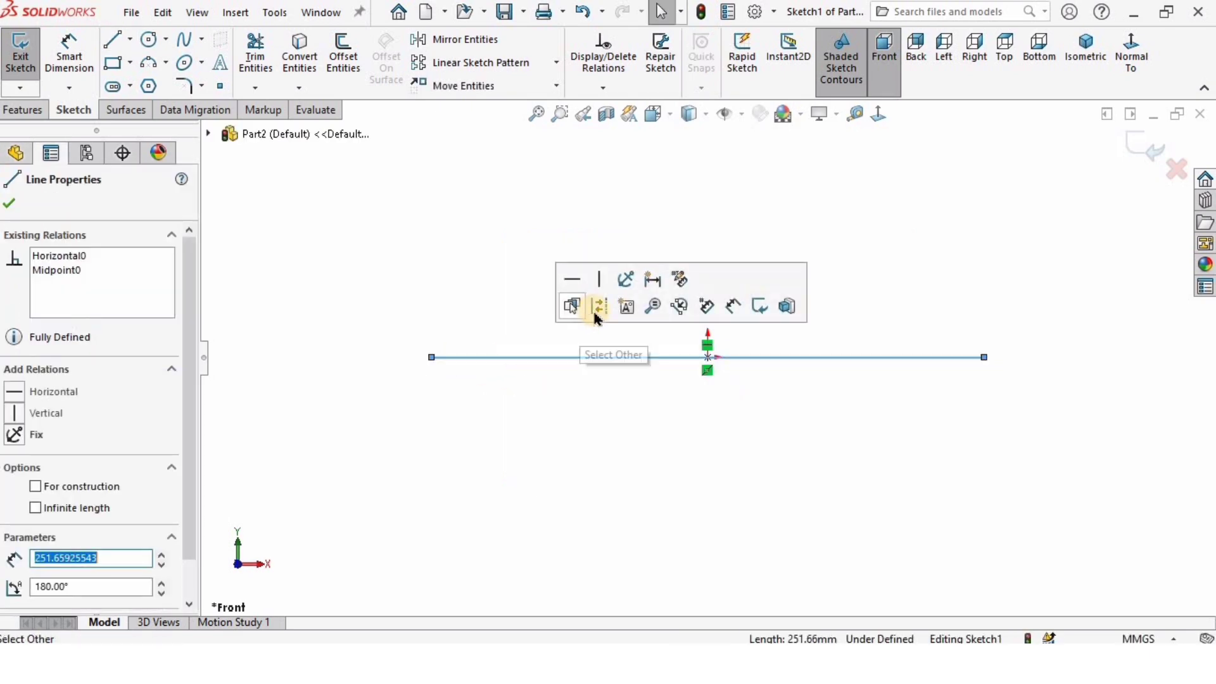
{"action": "left_click", "coordinate": [579, 358]}
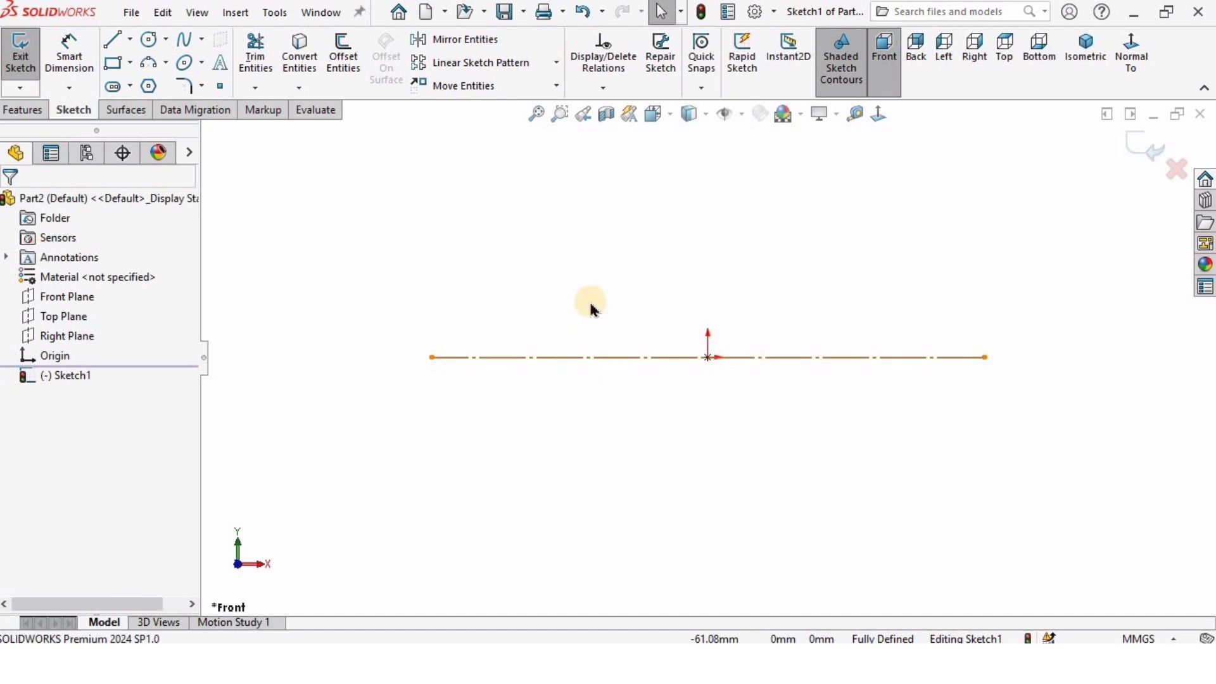
{"action": "left_click", "coordinate": [522, 257]}
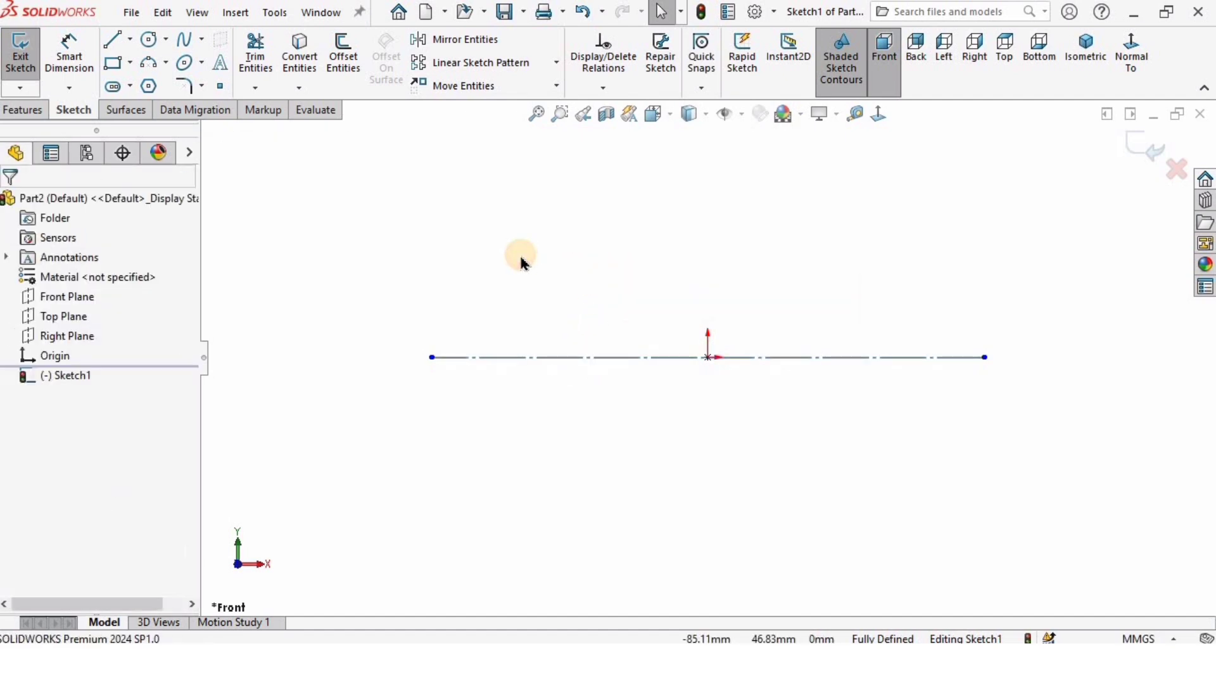
Dimension the construction line to 31 mm long.
{"action": "left_click", "coordinate": [88, 56]}
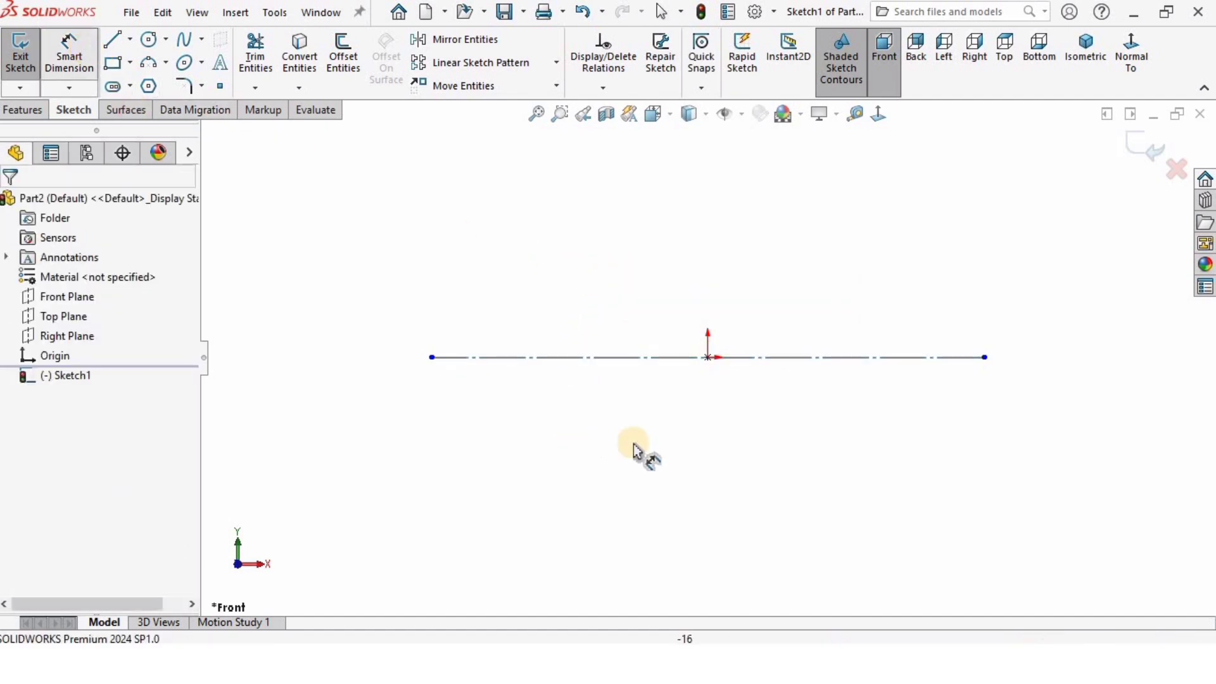
{"action": "left_click", "coordinate": [673, 427]}
{"action": "left_click", "coordinate": [672, 434]}
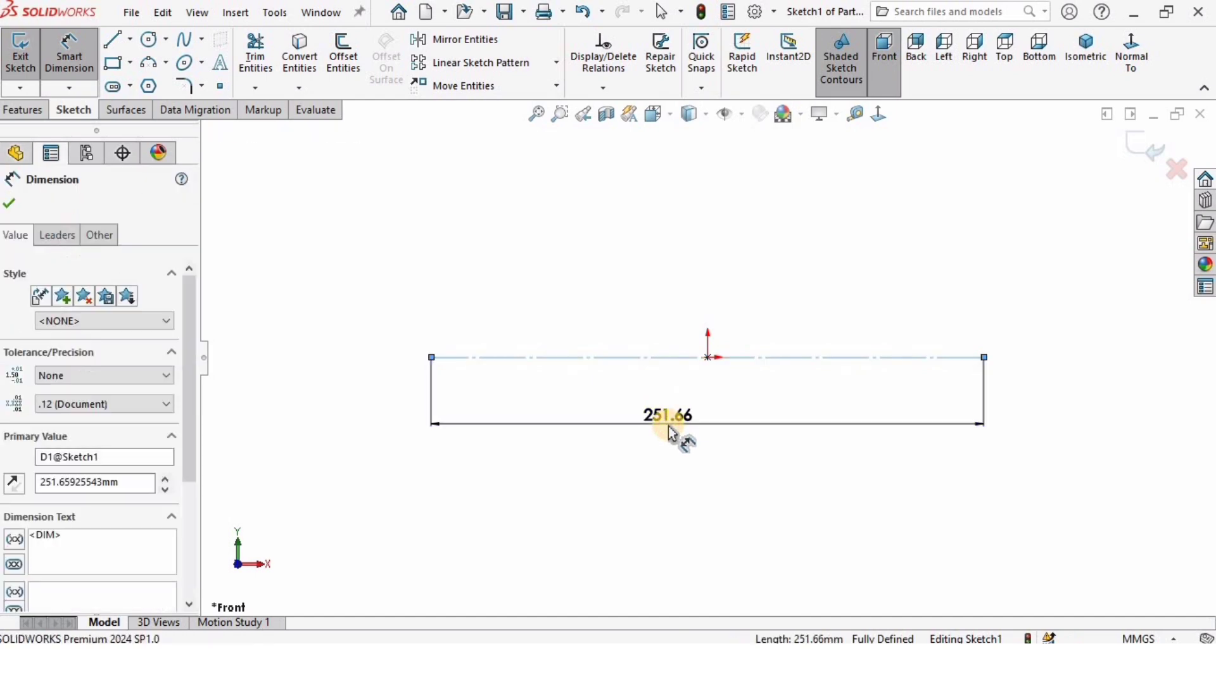
{"action": "type", "text": "31"}
{"action": "key", "text": "Return"}
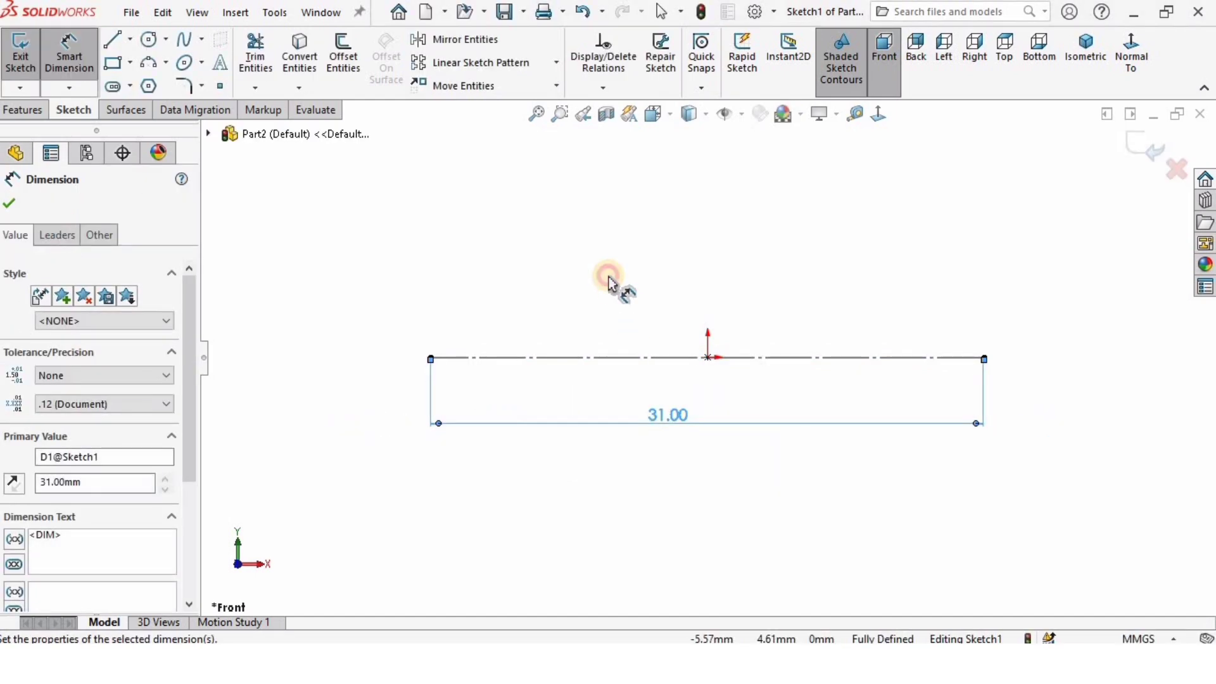
{"action": "left_click", "coordinate": [610, 283]}
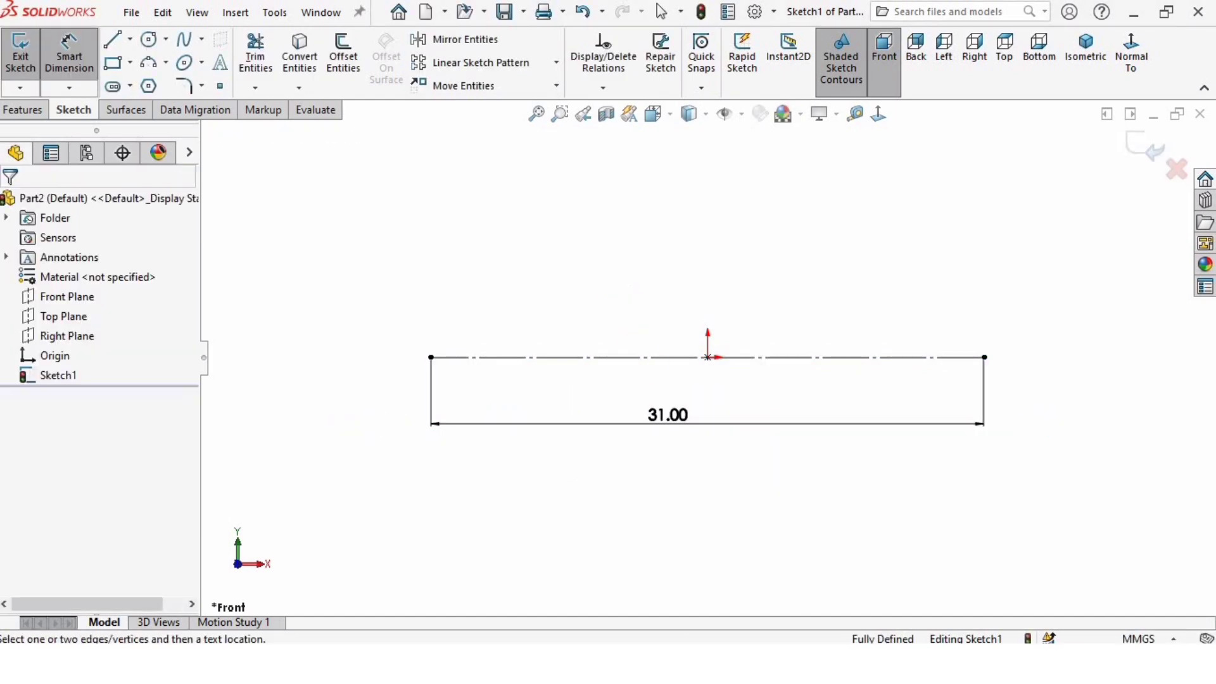
{"action": "left_click", "coordinate": [1144, 639]}
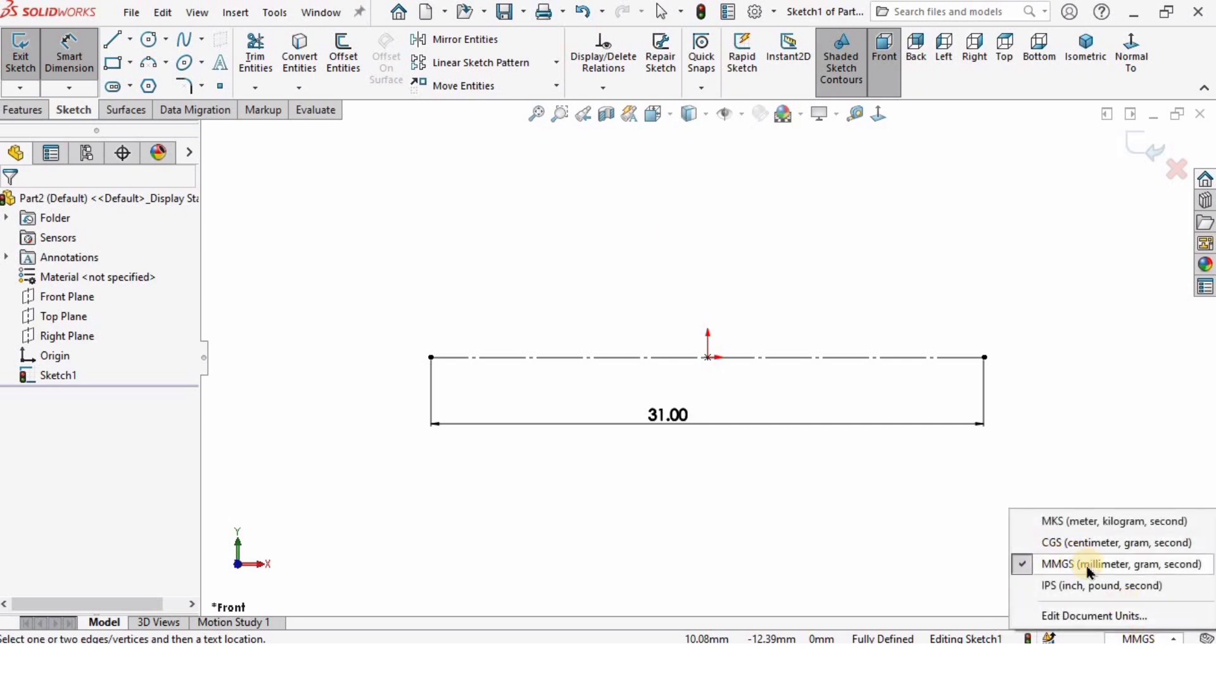
Draw two concentric circles centred on the line's left endpoint.
{"action": "left_click", "coordinate": [605, 313]}
{"action": "left_click", "coordinate": [149, 41]}
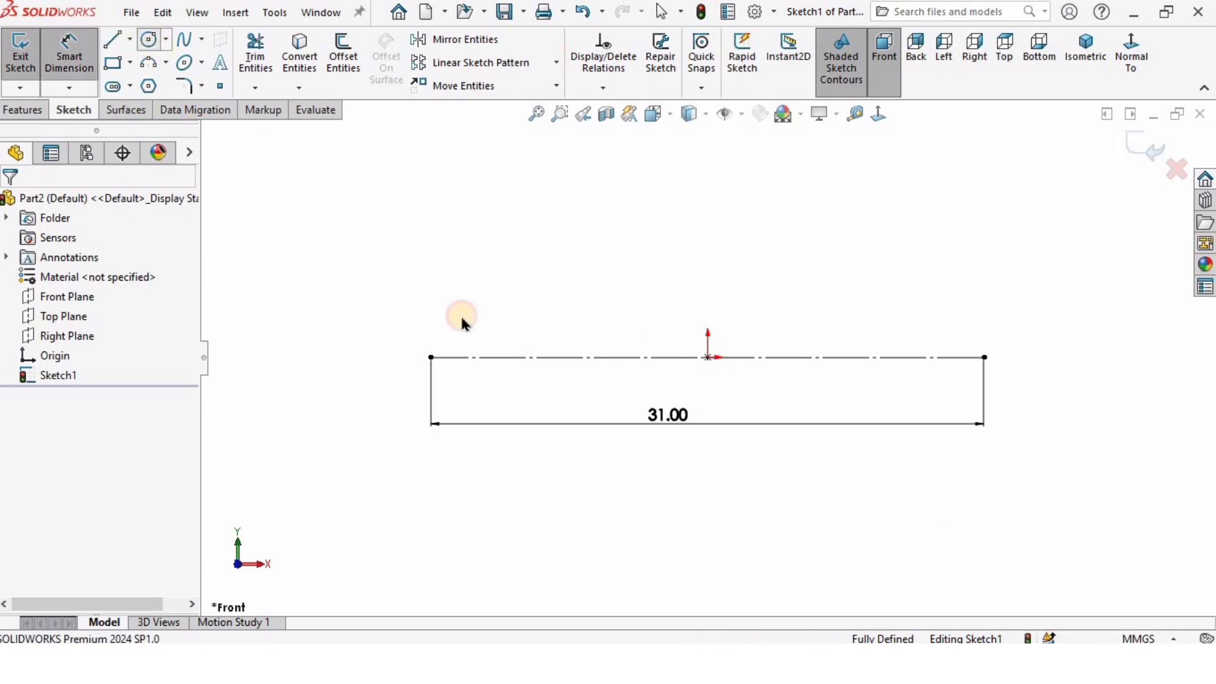
{"action": "left_click", "coordinate": [431, 358]}
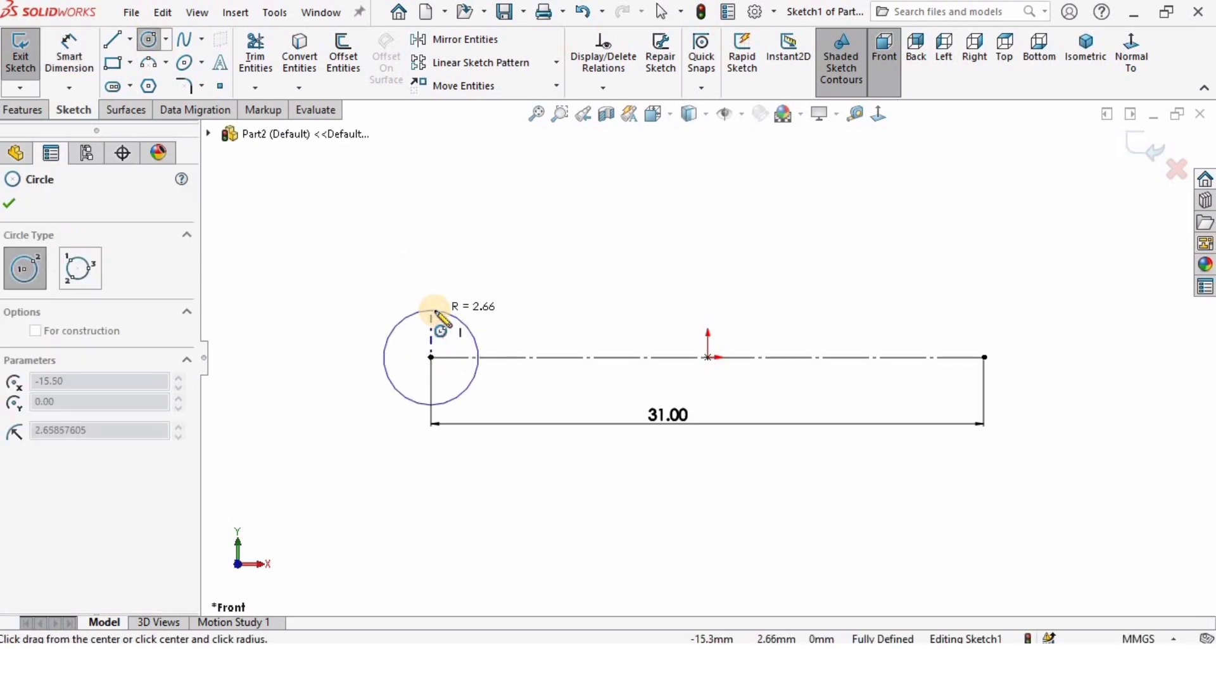
{"action": "left_click", "coordinate": [435, 313]}
{"action": "left_click", "coordinate": [431, 357]}
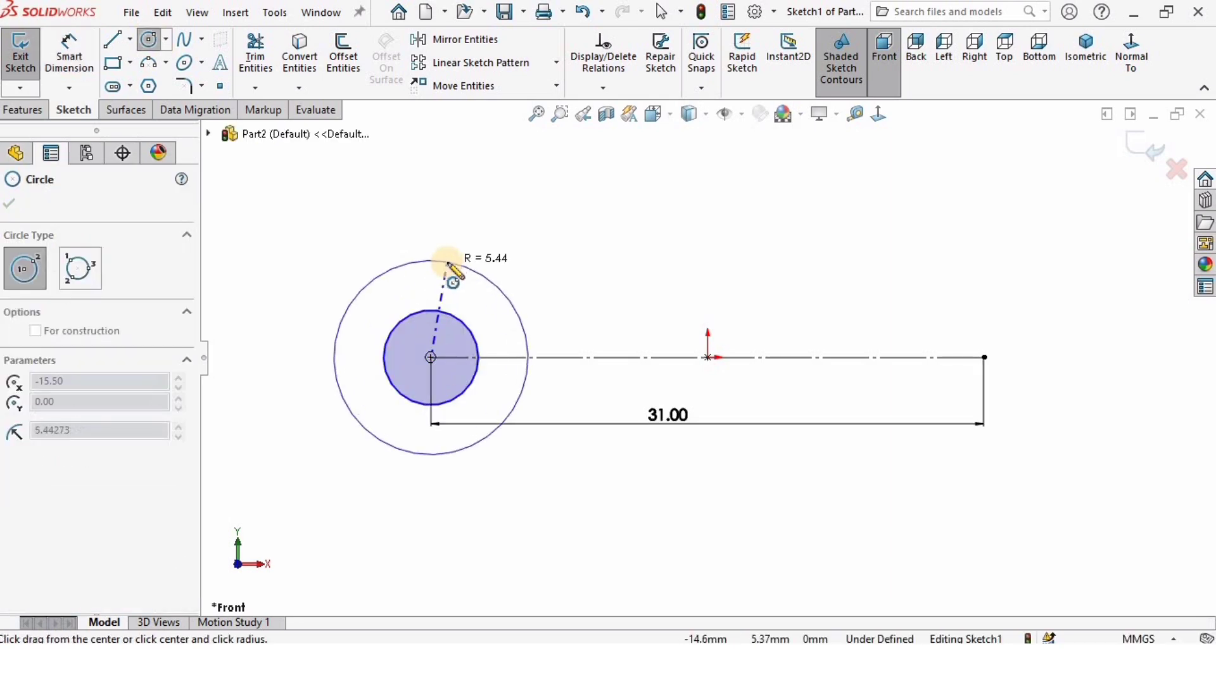
{"action": "left_click", "coordinate": [440, 261]}
Dimension the outer circle to Ø8 mm and the inner circle to Ø3 mm.
{"action": "left_click", "coordinate": [70, 49]}
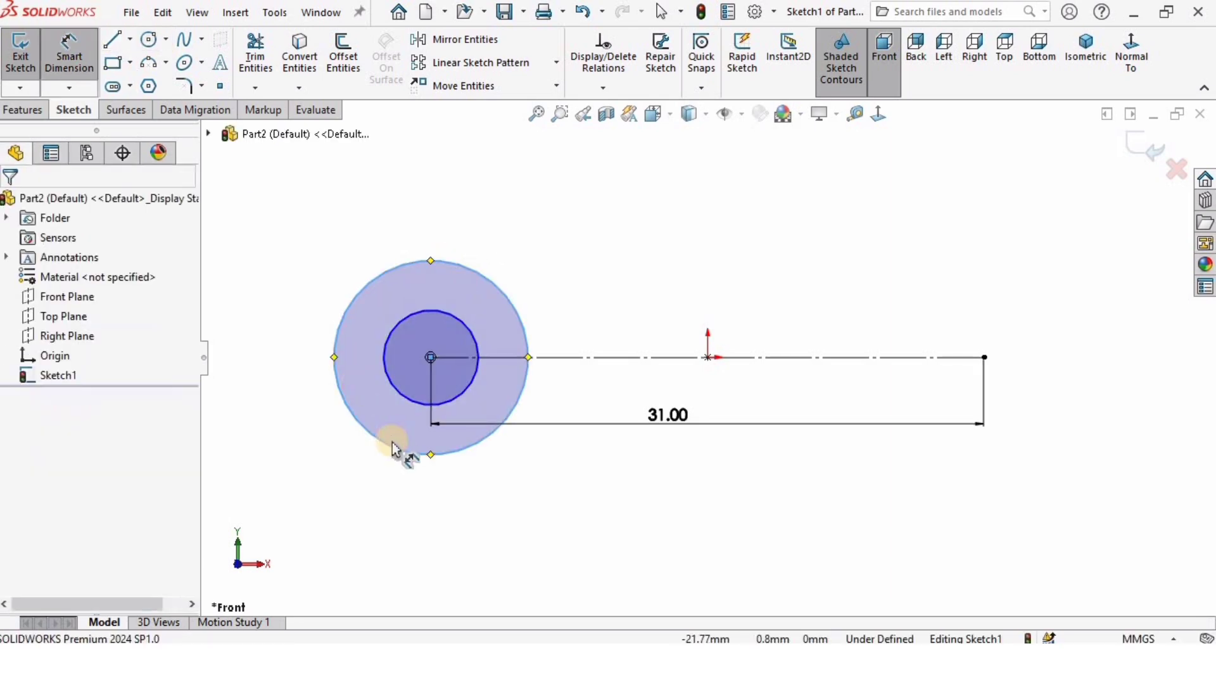
{"action": "left_click", "coordinate": [380, 442]}
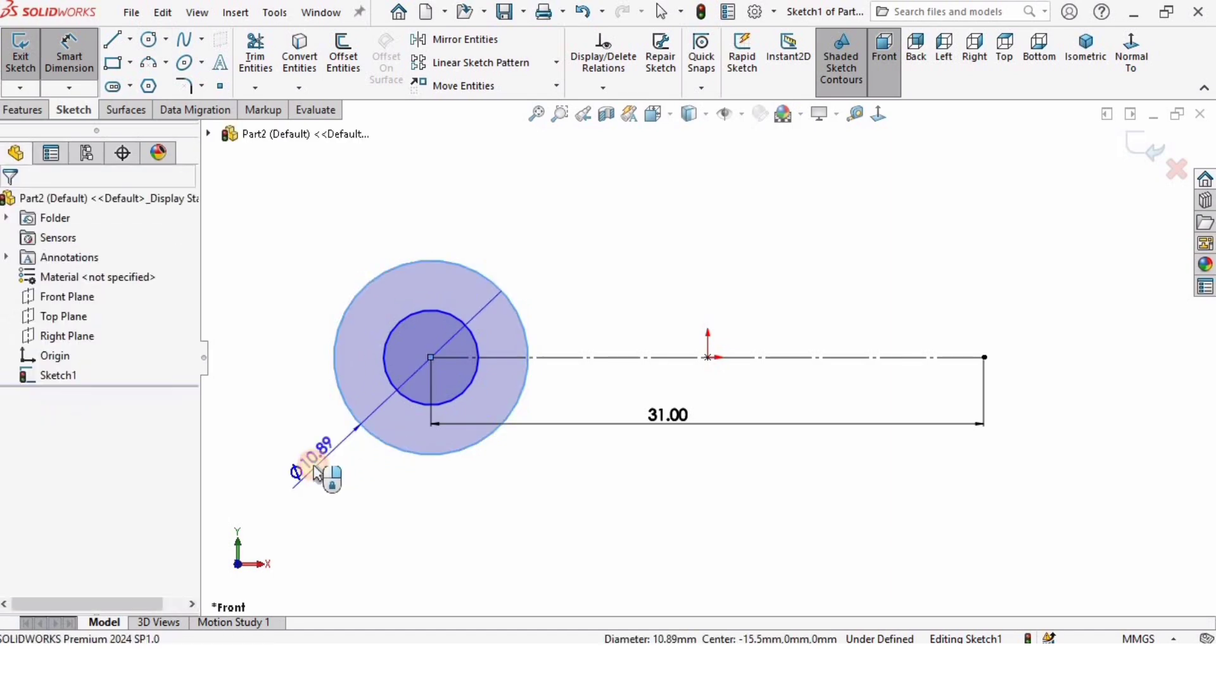
{"action": "left_click", "coordinate": [315, 474]}
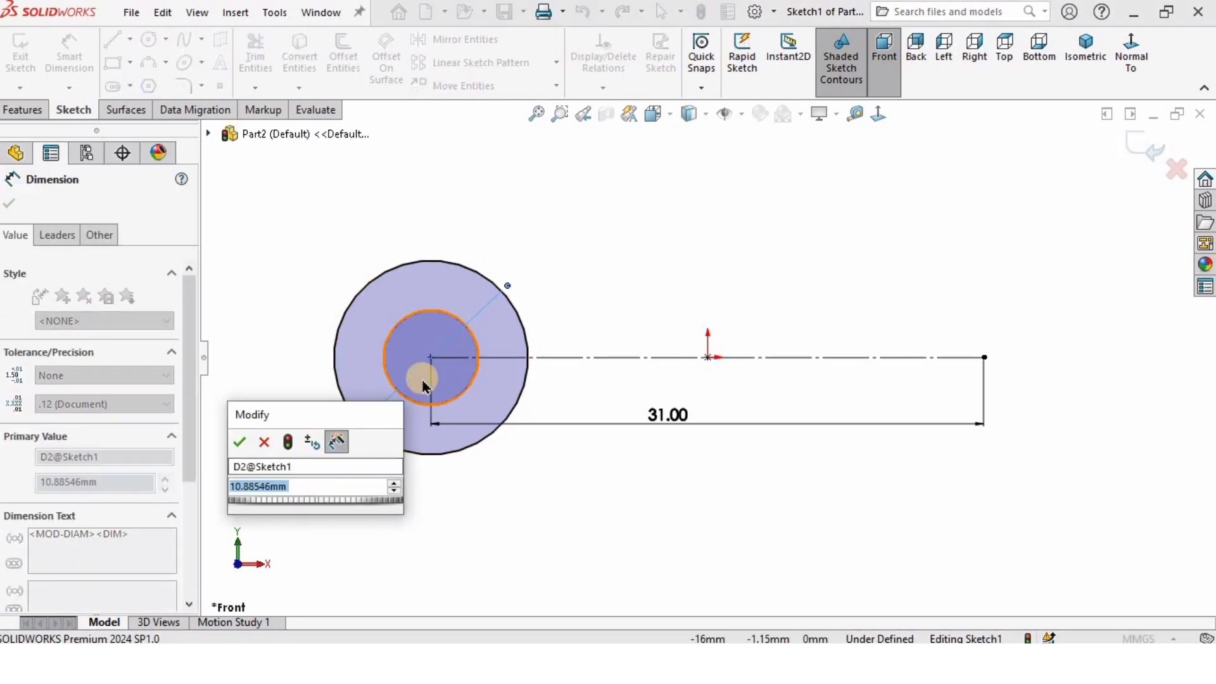
{"action": "type", "text": "8"}
{"action": "key", "text": "Return"}
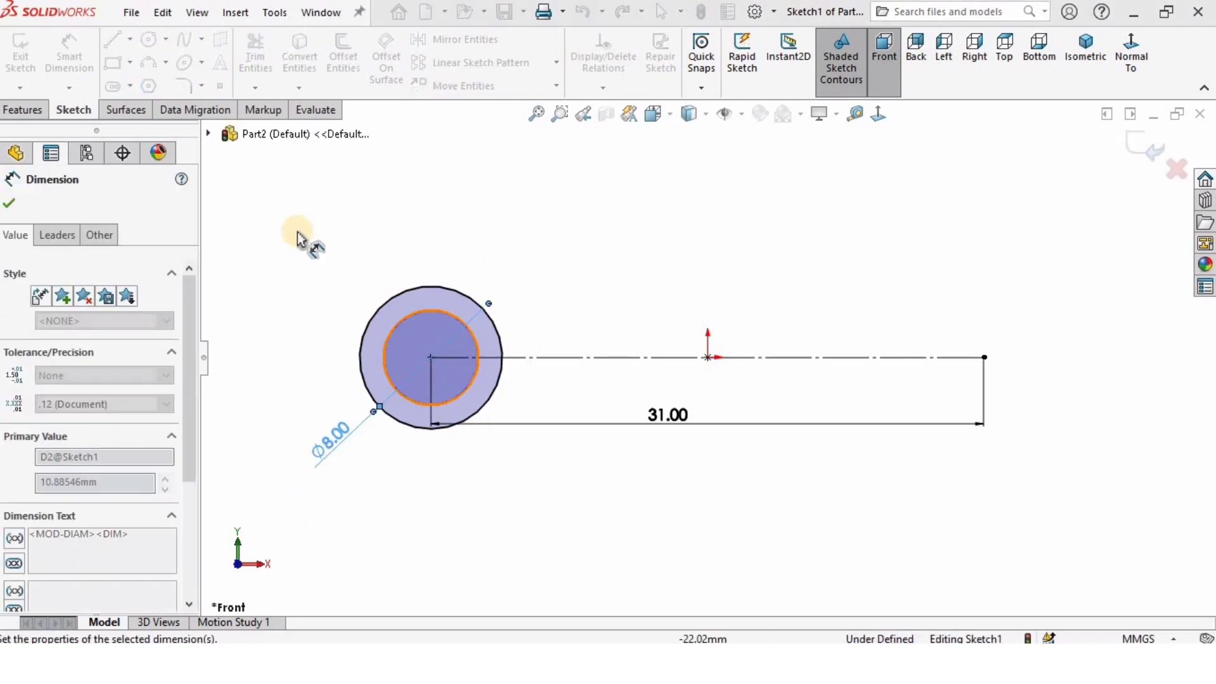
{"action": "left_click", "coordinate": [409, 323]}
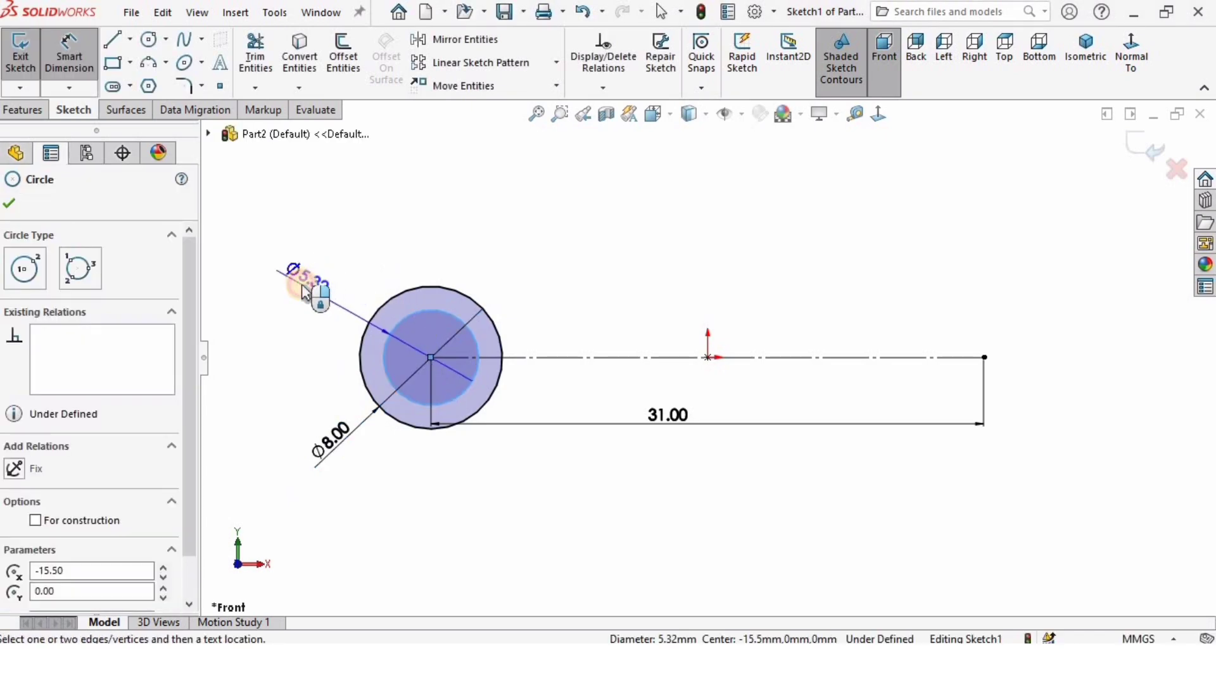
{"action": "left_click", "coordinate": [302, 283]}
{"action": "type", "text": "3"}
{"action": "key", "text": "Return"}
{"action": "left_click", "coordinate": [647, 241]}
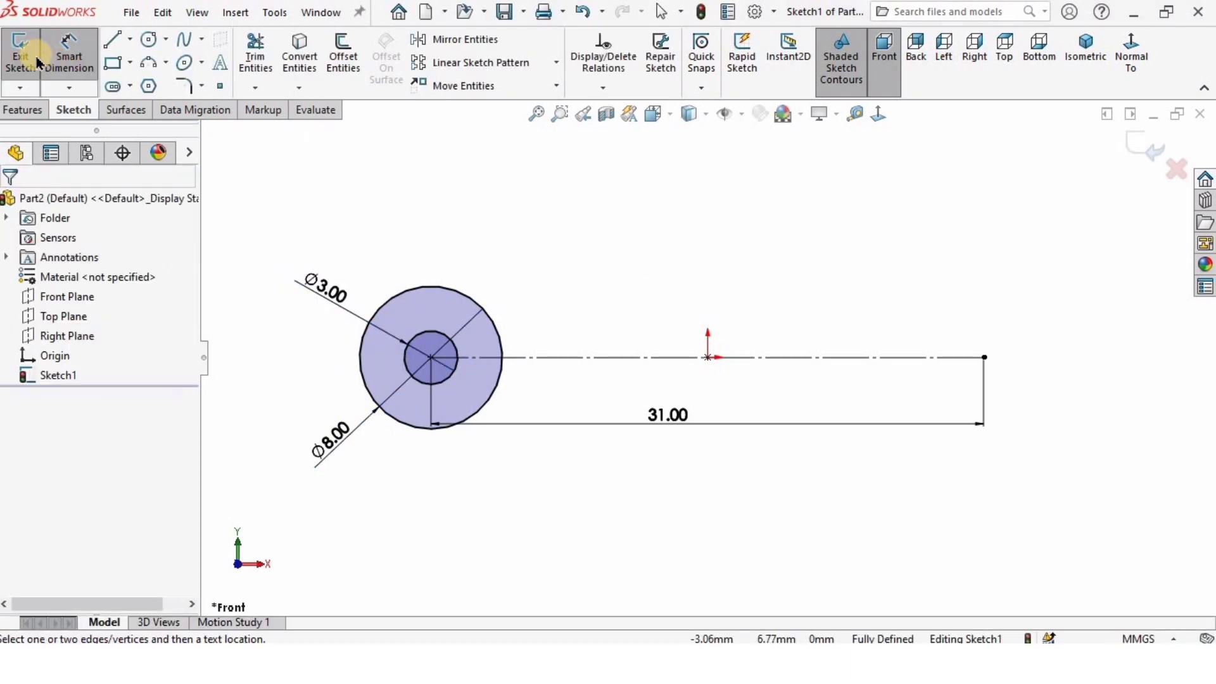
Draw a short vertical centerline upward from the origin.
{"action": "left_click", "coordinate": [131, 40]}
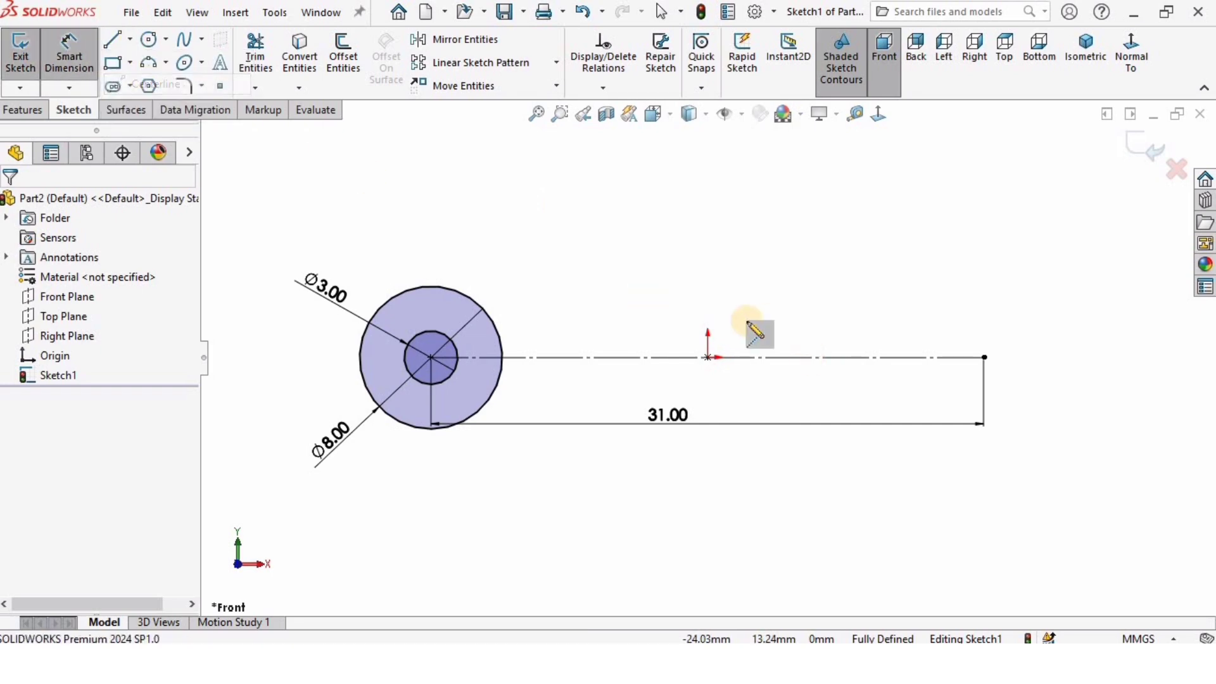
{"action": "left_click", "coordinate": [158, 85]}
{"action": "left_click", "coordinate": [708, 358]}
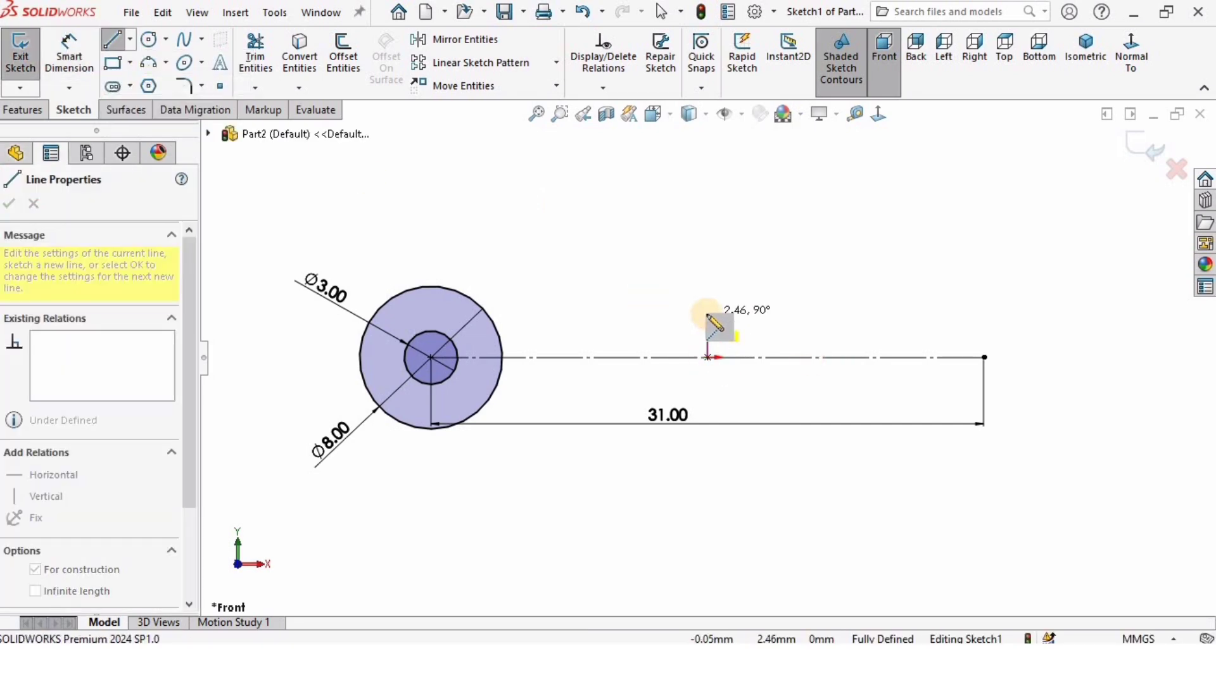
{"action": "left_click", "coordinate": [707, 314]}
{"action": "key", "text": "Escape"}
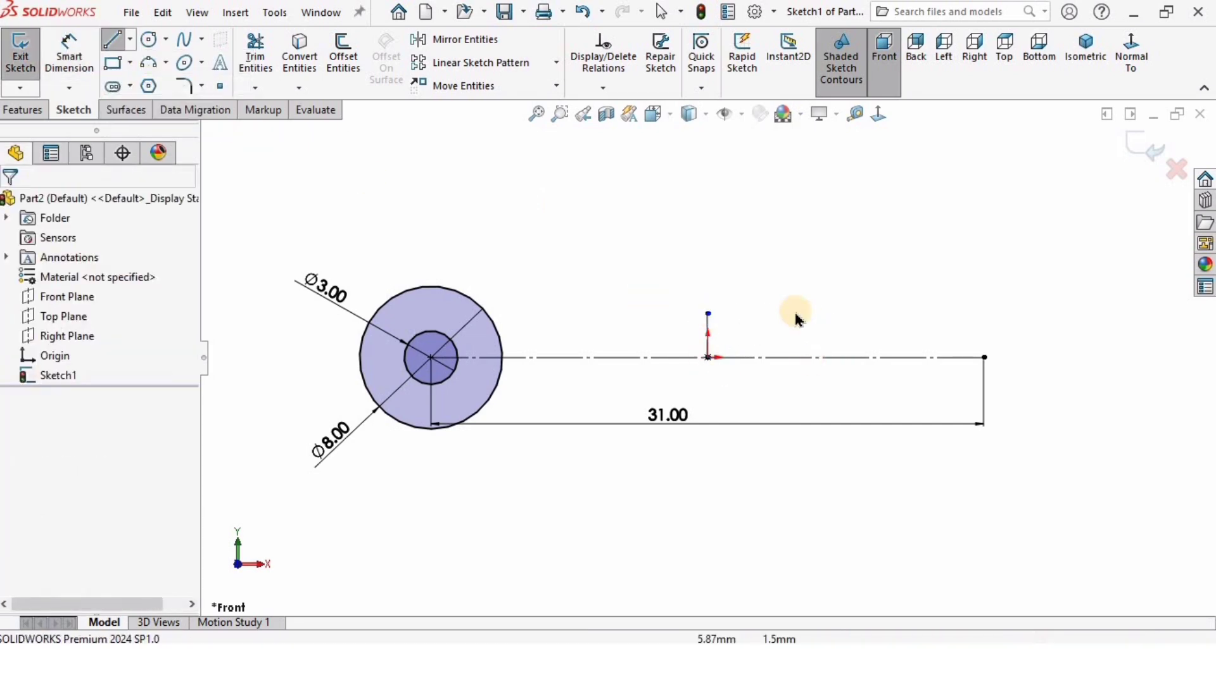
{"action": "left_click", "coordinate": [715, 329]}
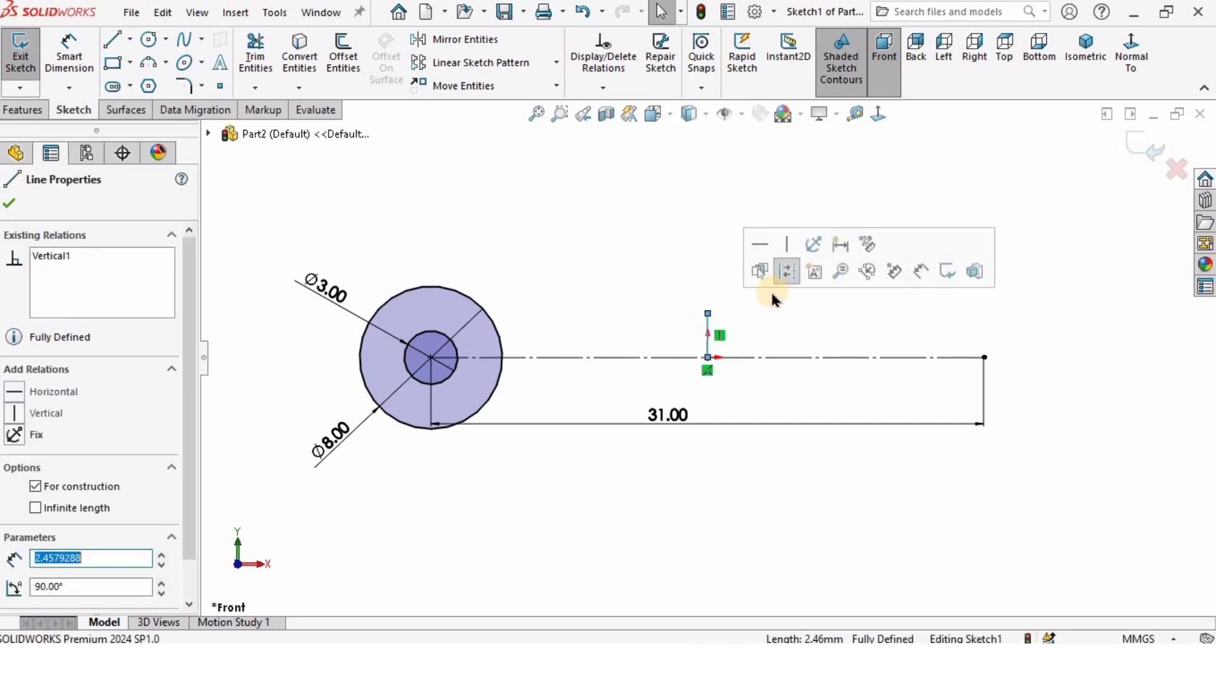
{"action": "left_click", "coordinate": [618, 201]}
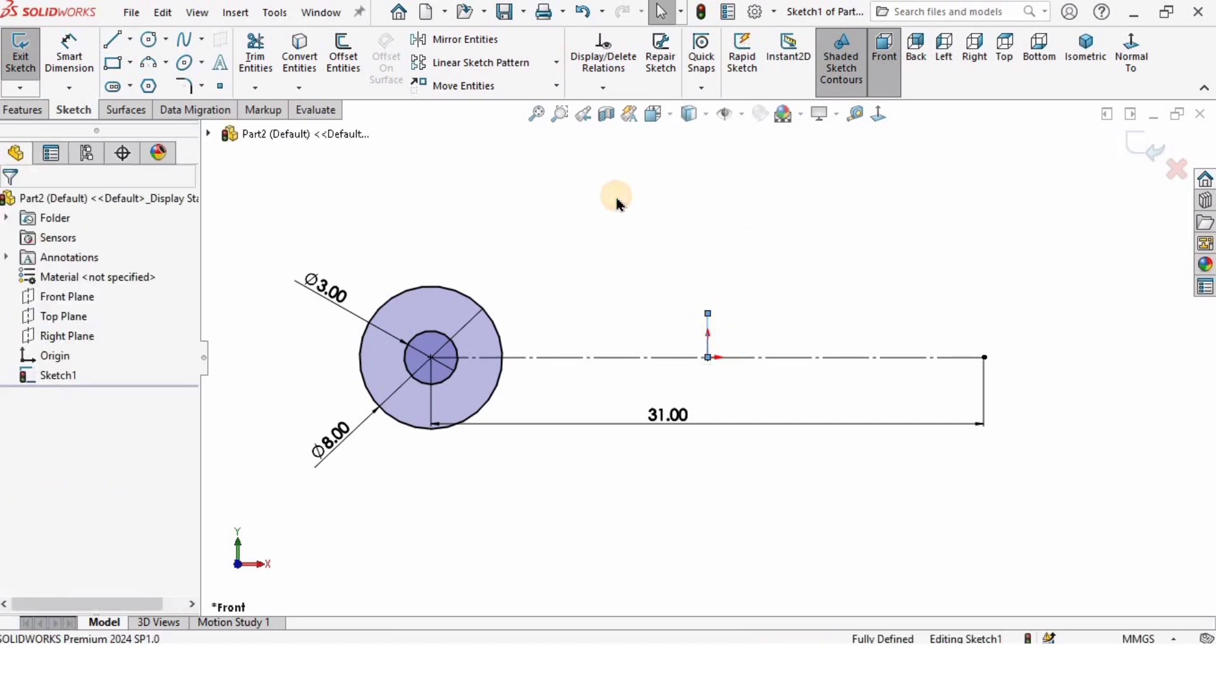
Mirror the Ø3 and Ø8 circles about the vertical centerline to the right end.
{"action": "left_click", "coordinate": [460, 39]}
{"action": "left_click", "coordinate": [105, 358]}
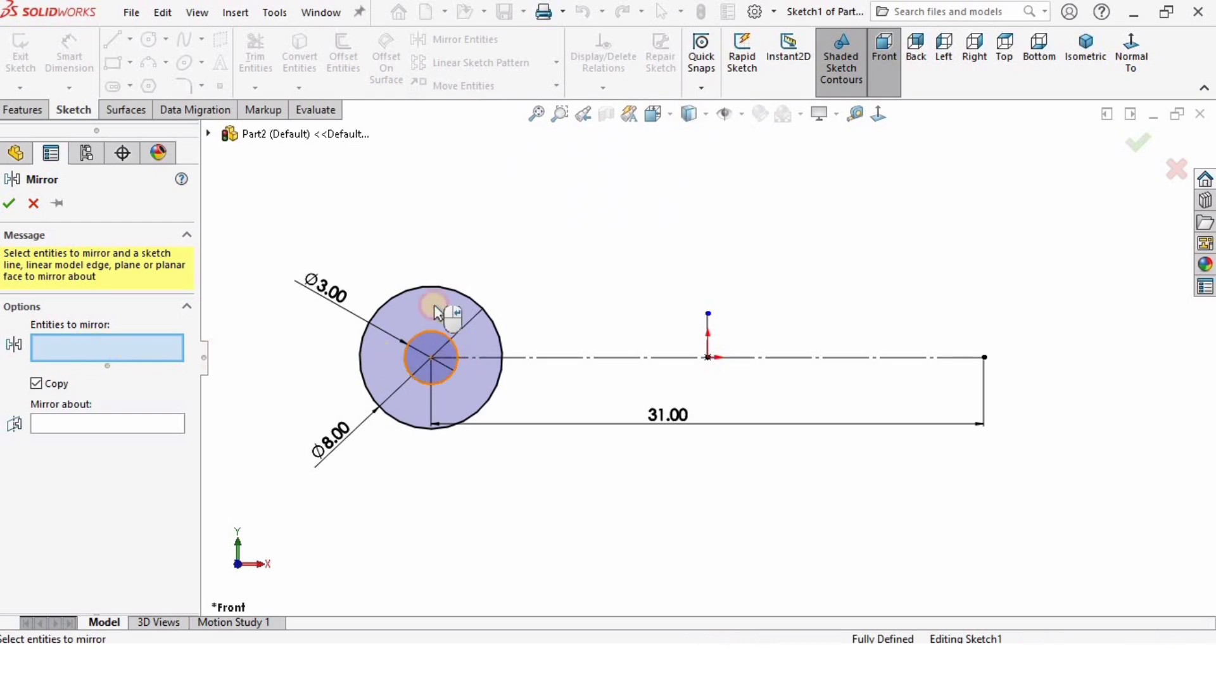
{"action": "left_click", "coordinate": [438, 331]}
{"action": "left_click", "coordinate": [430, 291]}
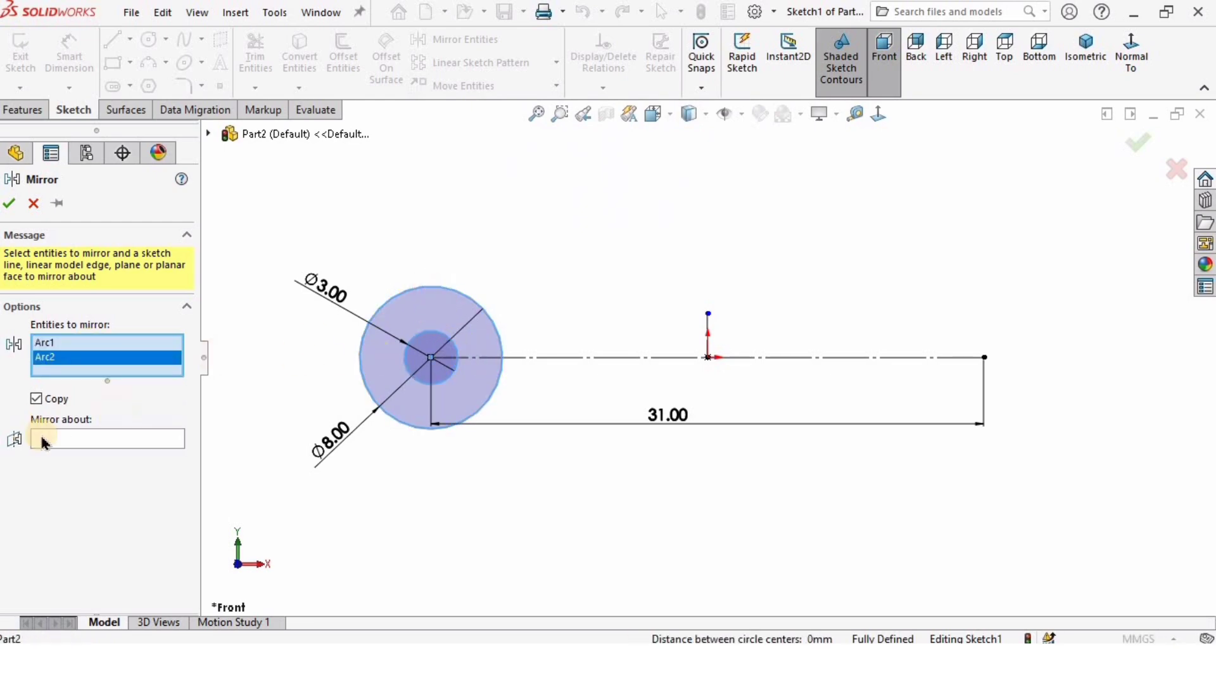
{"action": "left_click", "coordinate": [78, 438]}
{"action": "left_click", "coordinate": [708, 333]}
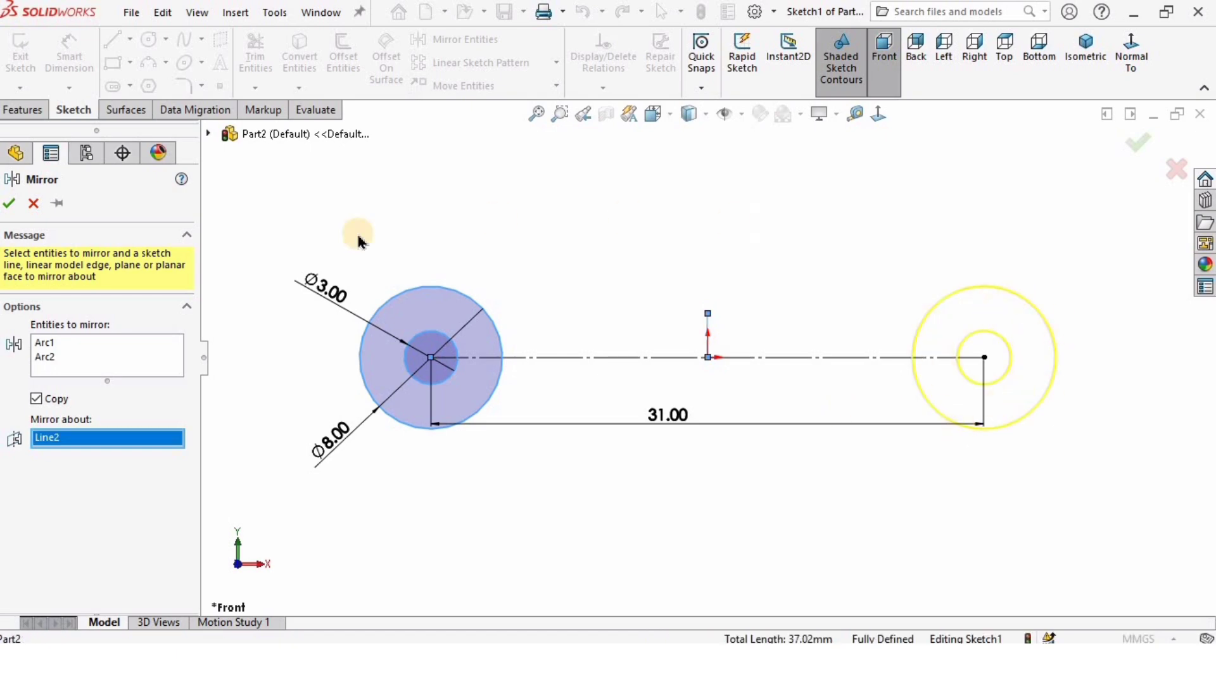
{"action": "key", "text": "Return"}
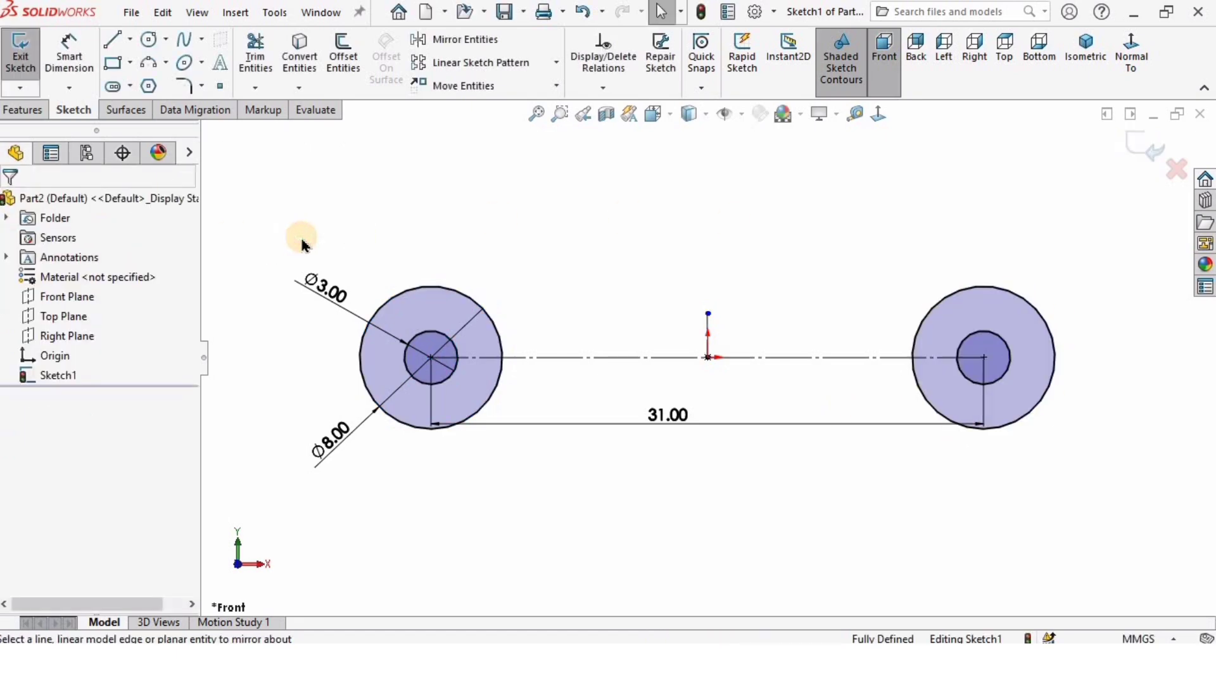
Draw a center rectangle from the origin with its corner between the two end circles.
{"action": "left_click", "coordinate": [130, 63]}
{"action": "left_click", "coordinate": [159, 105]}
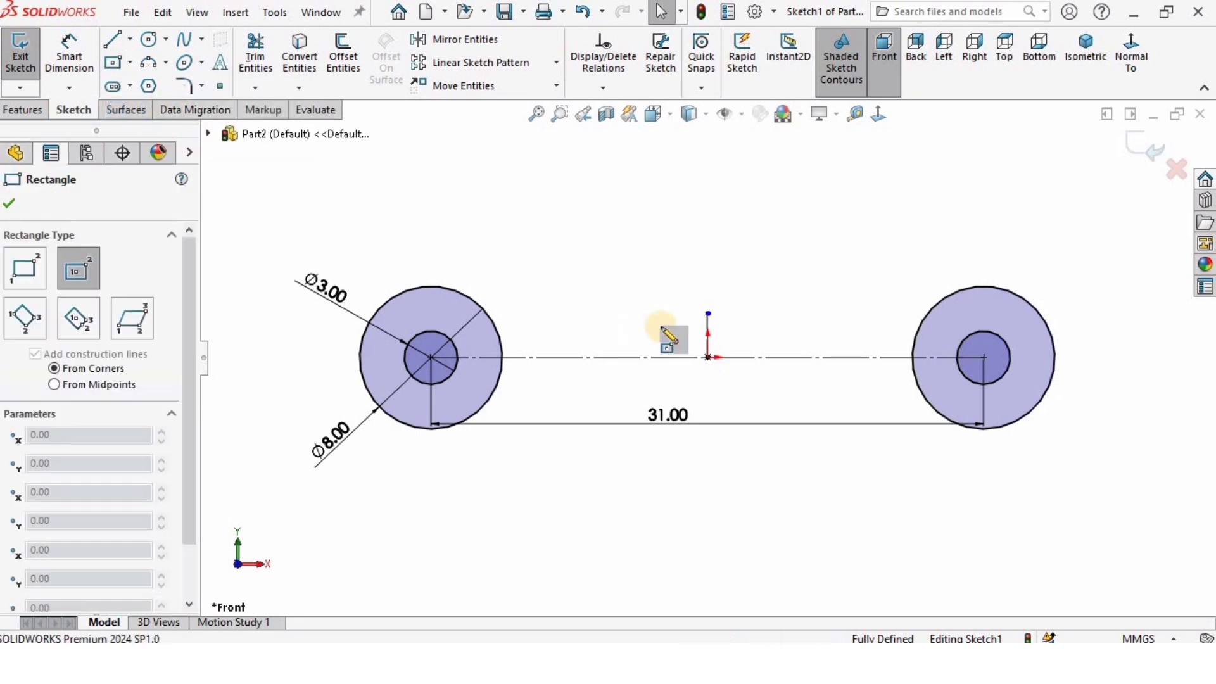
{"action": "left_click", "coordinate": [708, 358]}
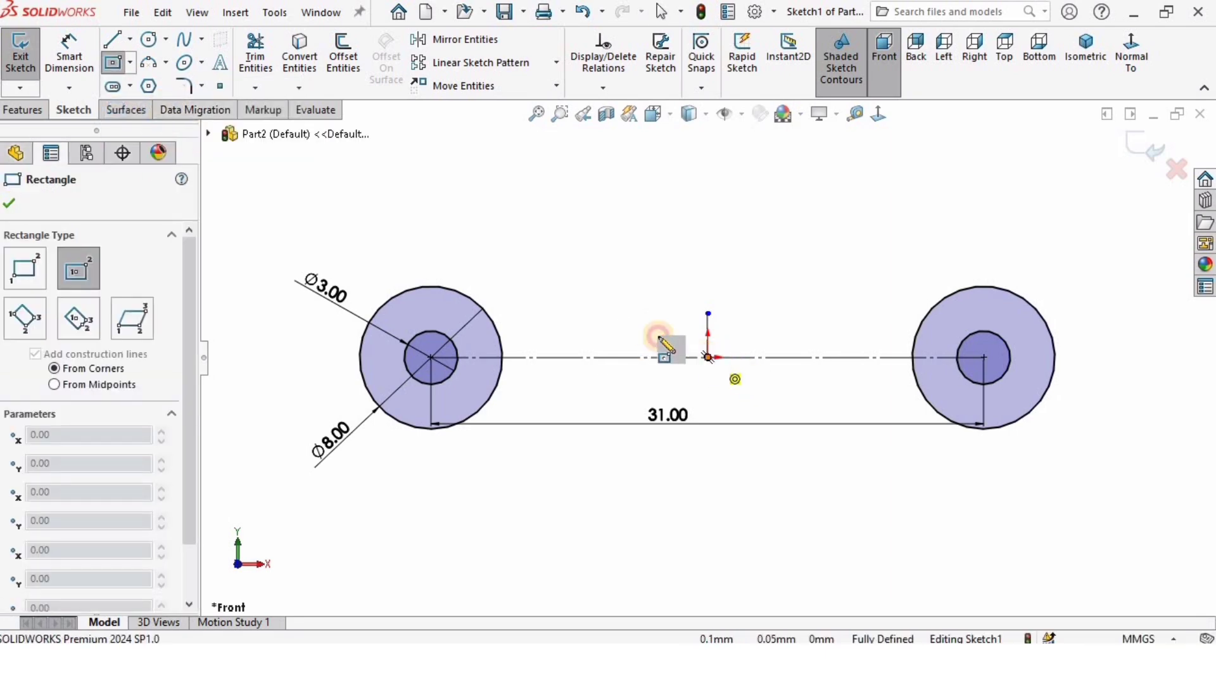
{"action": "left_click", "coordinate": [555, 289]}
{"action": "key", "text": "Escape"}
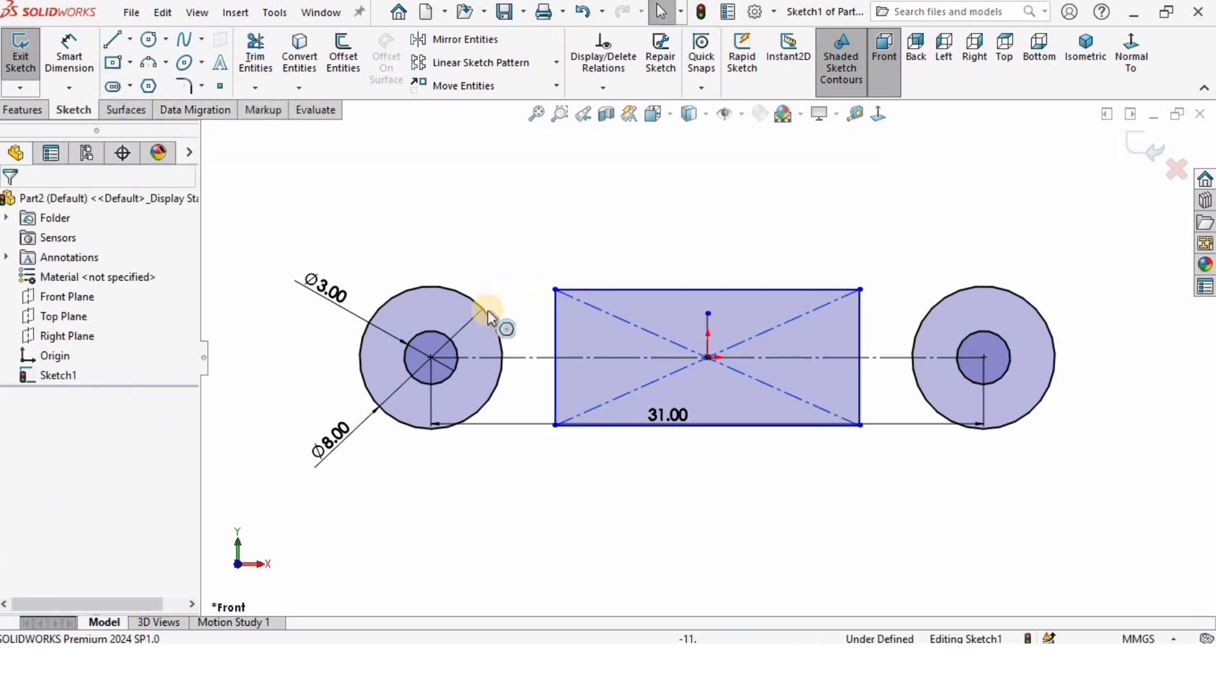
Make the rectangle's top-left corner coincident with the left outer circle.
{"action": "left_click", "coordinate": [488, 318]}
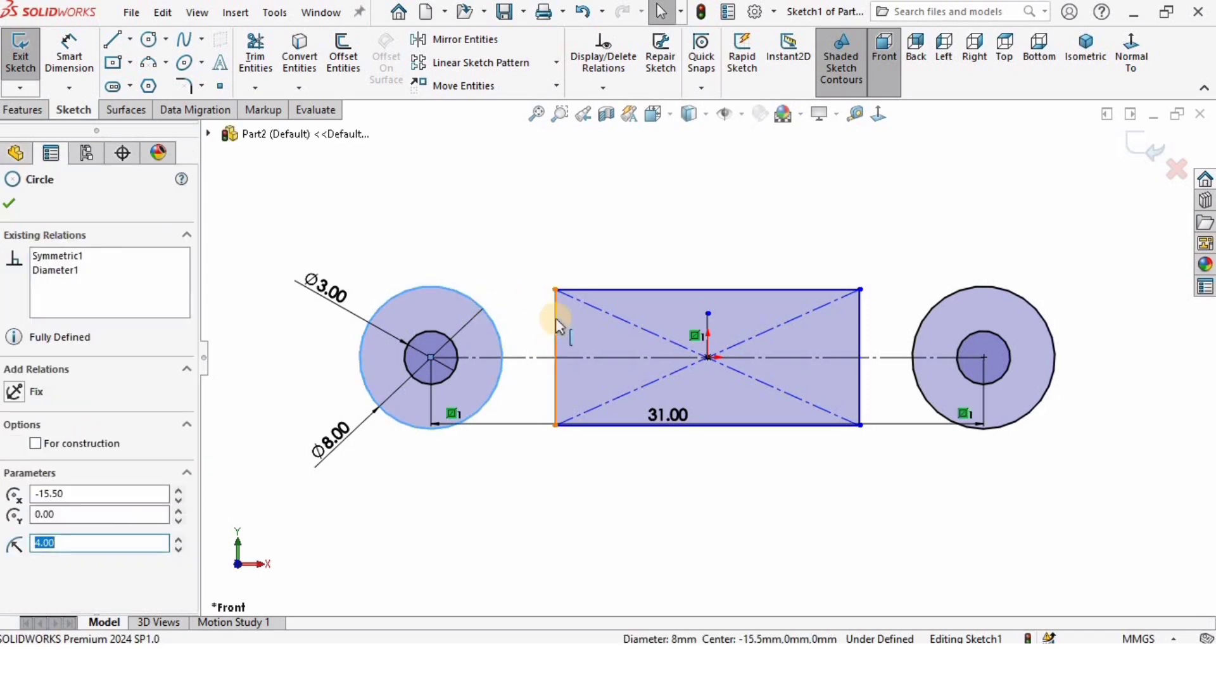
{"action": "left_click", "coordinate": [555, 289], "text": "ctrl"}
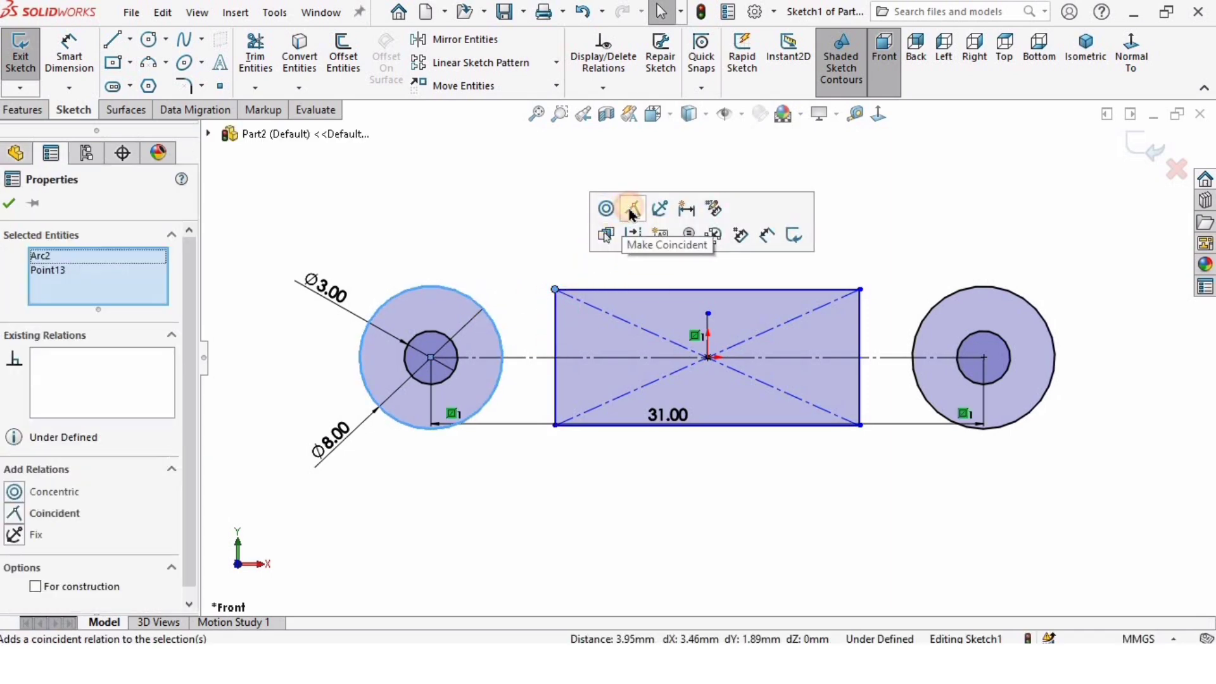
{"action": "left_click", "coordinate": [632, 214]}
{"action": "left_click", "coordinate": [532, 407]}
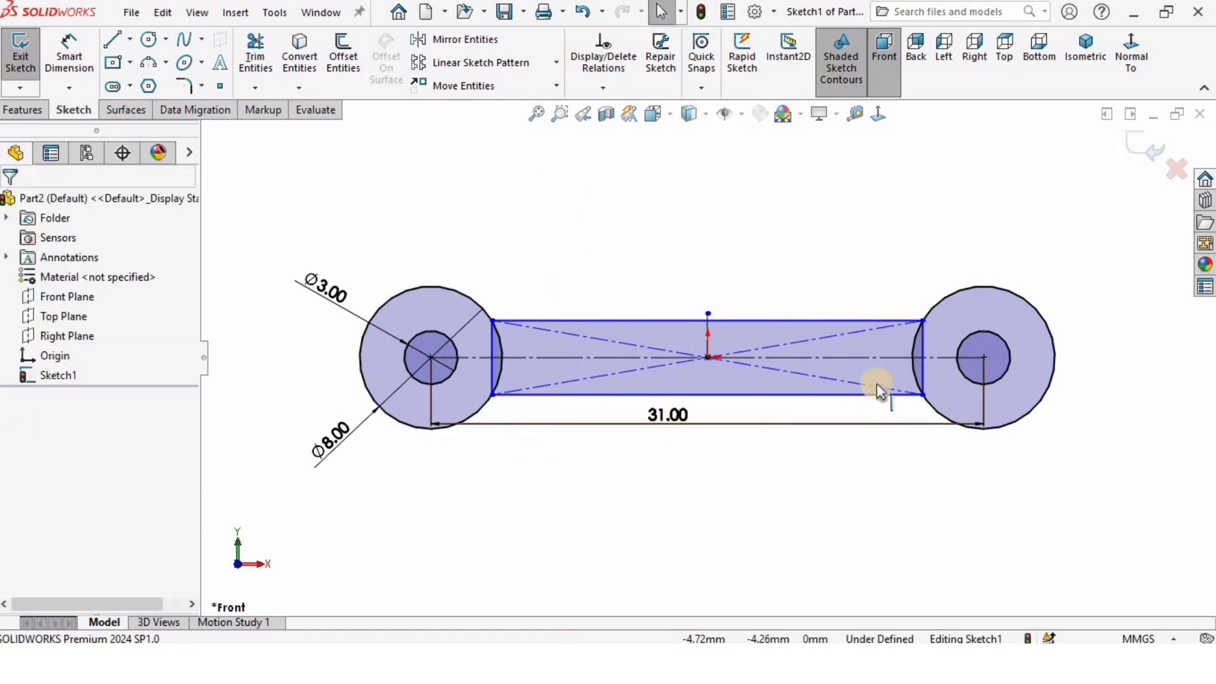
{"action": "left_click", "coordinate": [79, 52]}
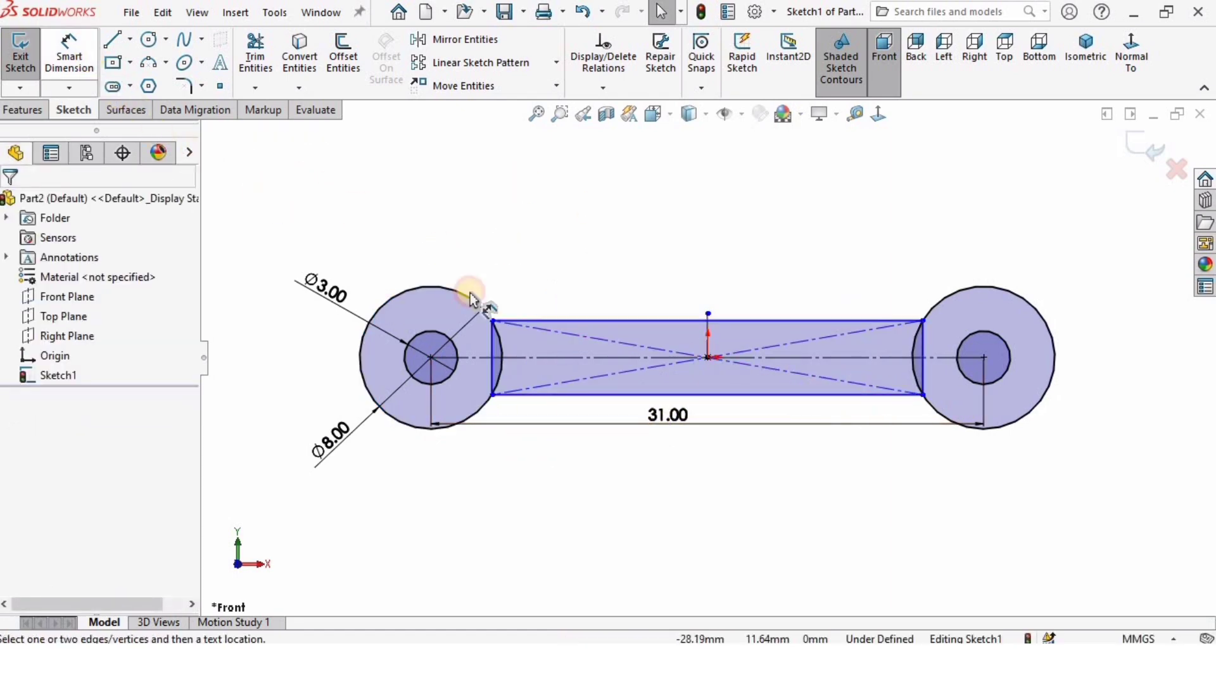
Dimension the rectangle's left edge to set the bar height to 5 mm.
{"action": "left_click", "coordinate": [494, 345]}
{"action": "left_click", "coordinate": [273, 345]}
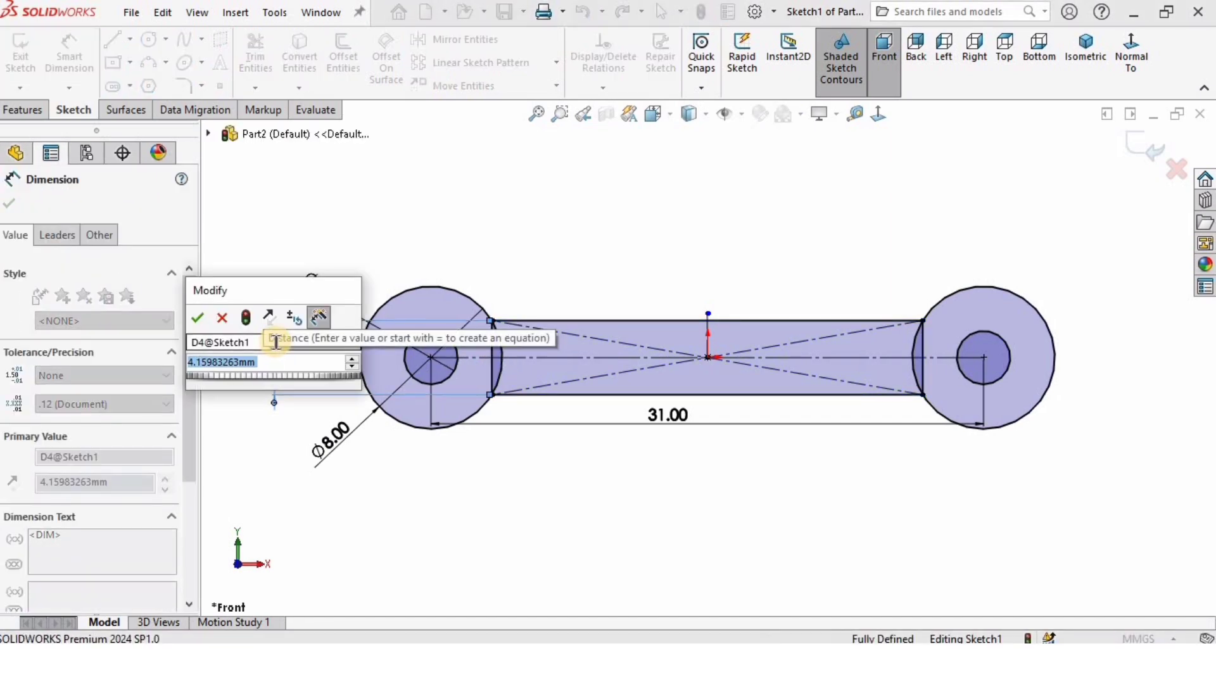
{"action": "type", "text": "5"}
{"action": "key", "text": "Return"}
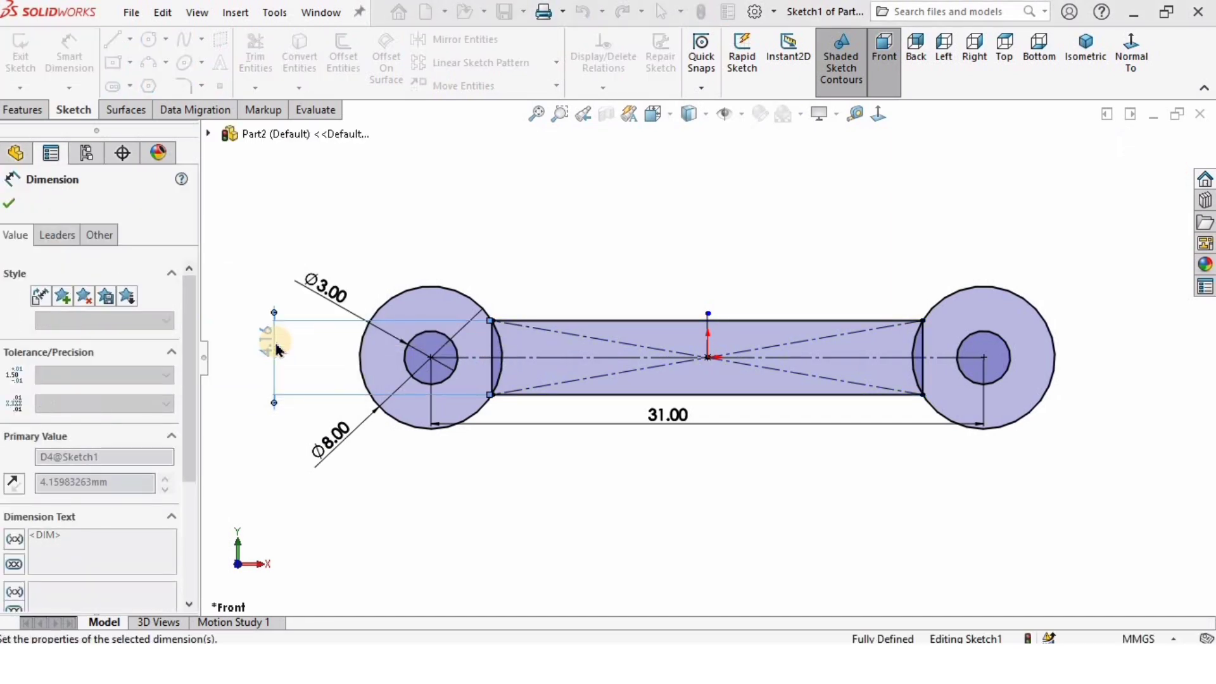
{"action": "left_click", "coordinate": [516, 232]}
{"action": "scroll", "coordinate": [549, 372], "scroll_direction": "up", "scroll_amount": 3}
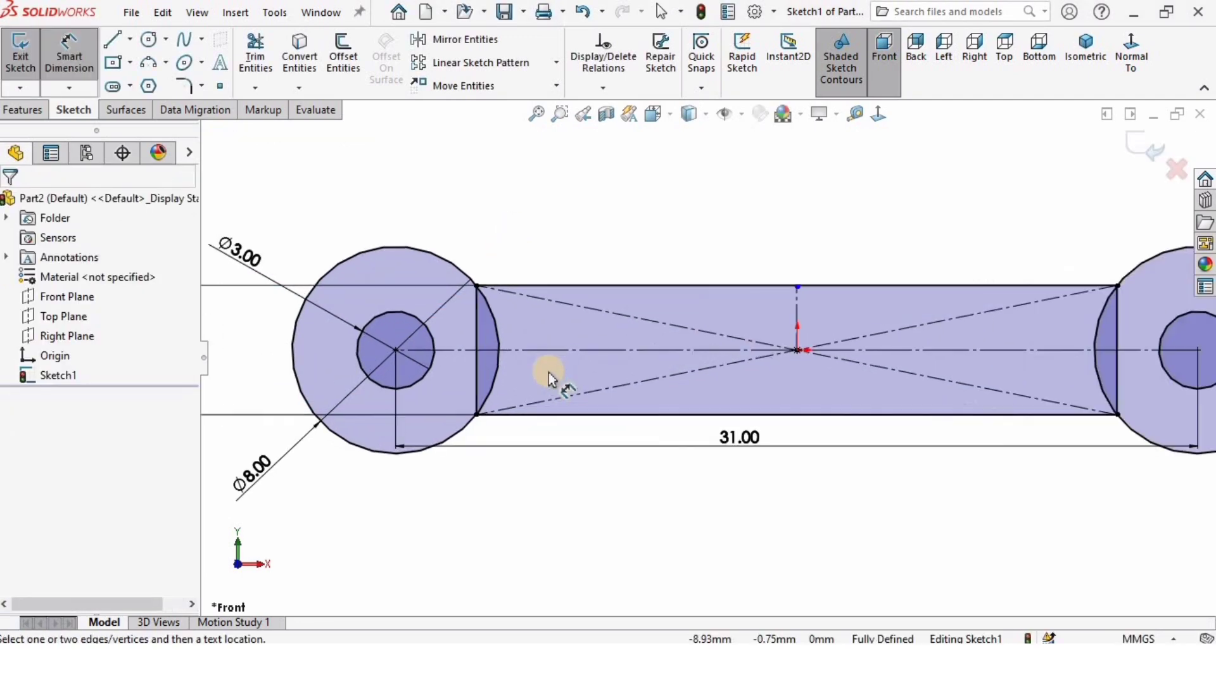
{"action": "scroll", "coordinate": [451, 203], "scroll_direction": "down", "scroll_amount": 1}
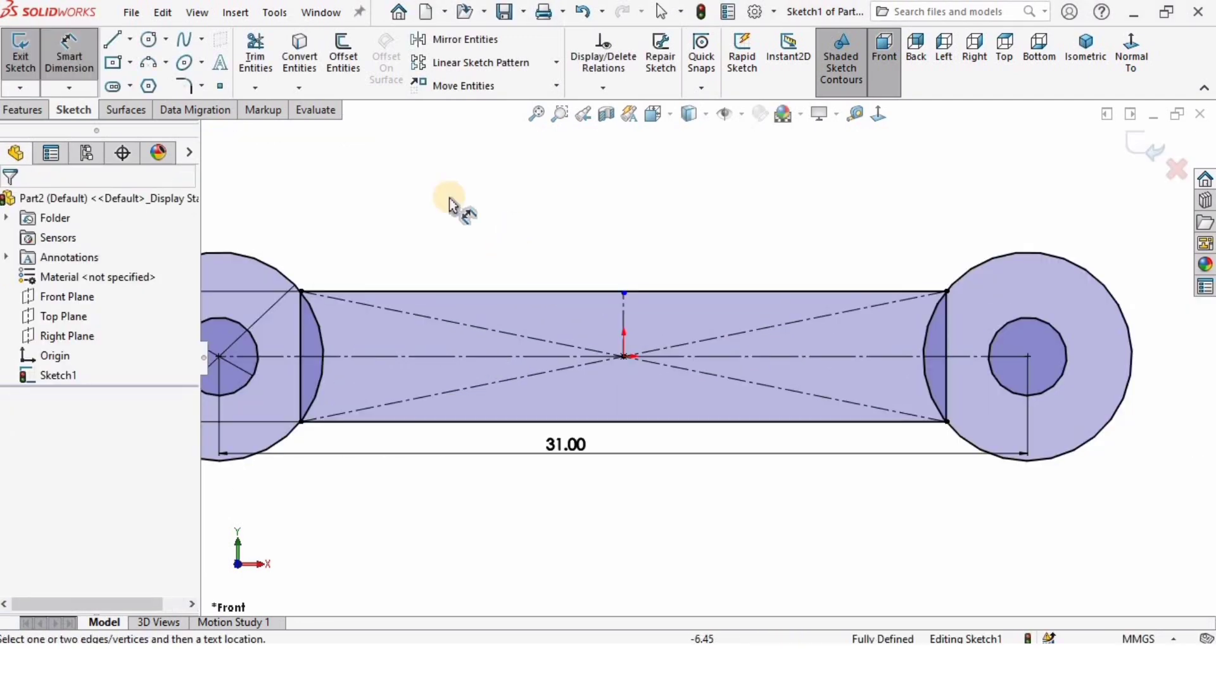
Power-trim the rectangle's end lines and the circle arcs inside the bar on both ends.
{"action": "left_click", "coordinate": [257, 52]}
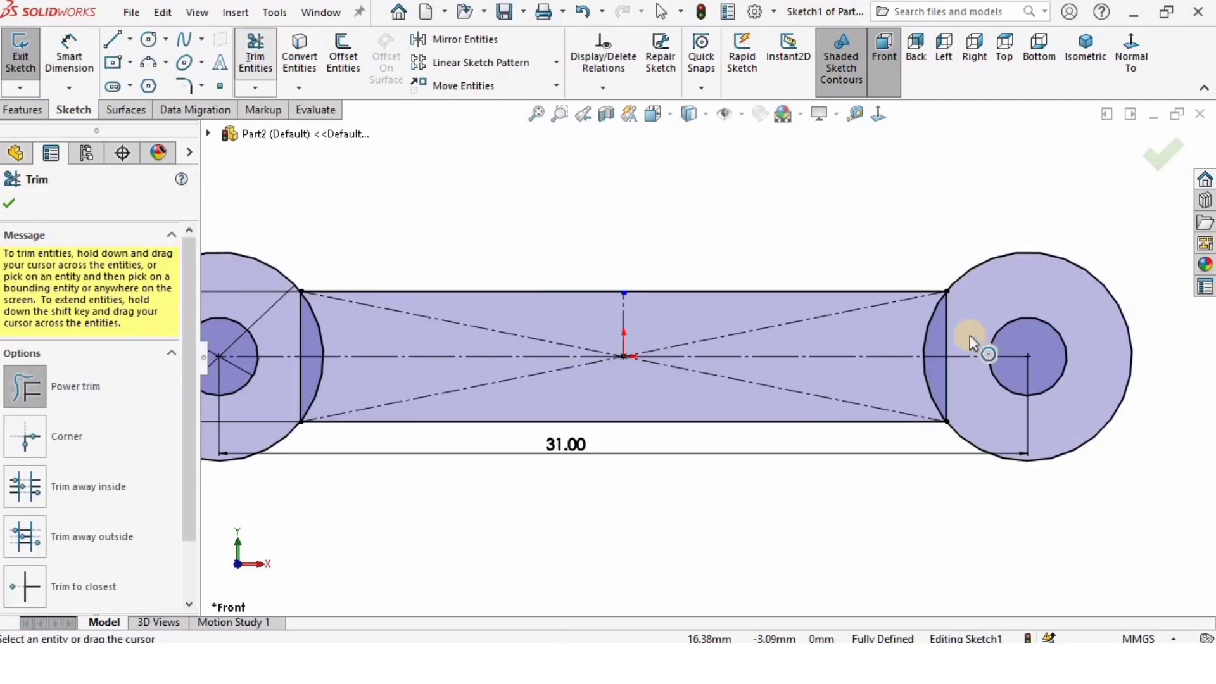
{"action": "scroll", "coordinate": [965, 359], "scroll_direction": "up", "scroll_amount": 2}
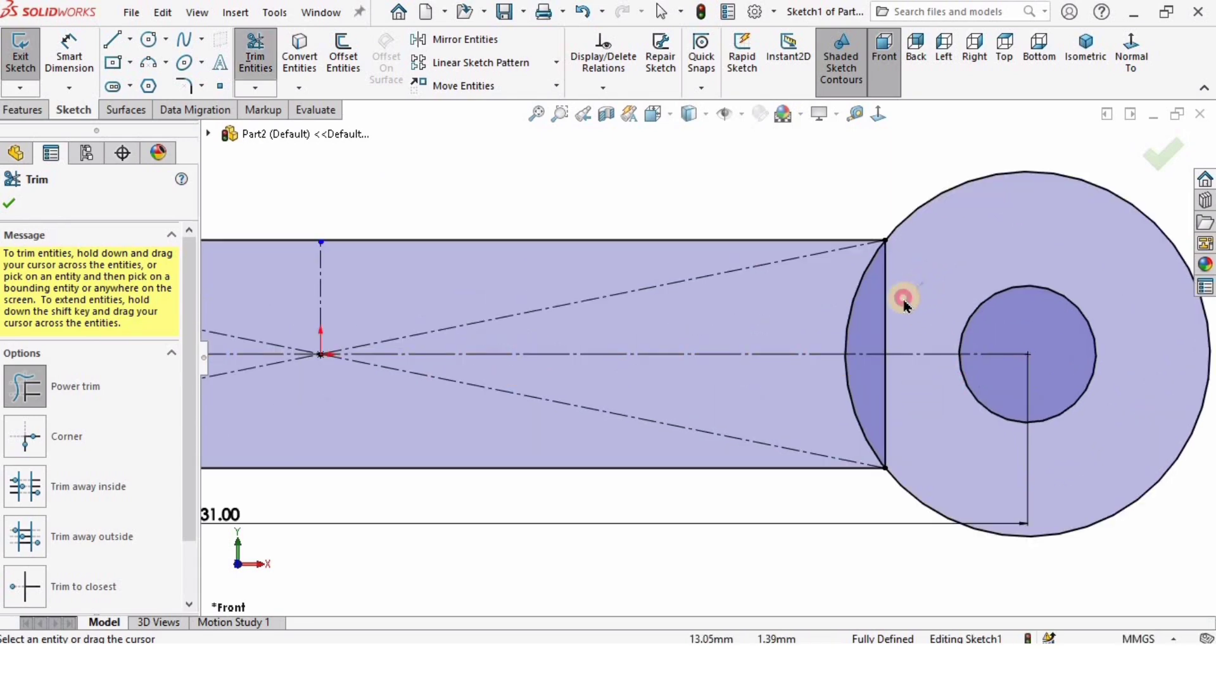
{"action": "mouse_move", "coordinate": [902, 309]}
{"action": "left_mouse_down"}
{"action": "mouse_move", "coordinate": [789, 314]}
{"action": "mouse_move", "coordinate": [885, 422]}
{"action": "mouse_move", "coordinate": [822, 403]}
{"action": "mouse_move", "coordinate": [669, 418]}
{"action": "left_mouse_up"}
{"action": "scroll", "coordinate": [666, 418], "scroll_direction": "down", "scroll_amount": 4}
{"action": "scroll", "coordinate": [448, 353], "scroll_direction": "up", "scroll_amount": 4}
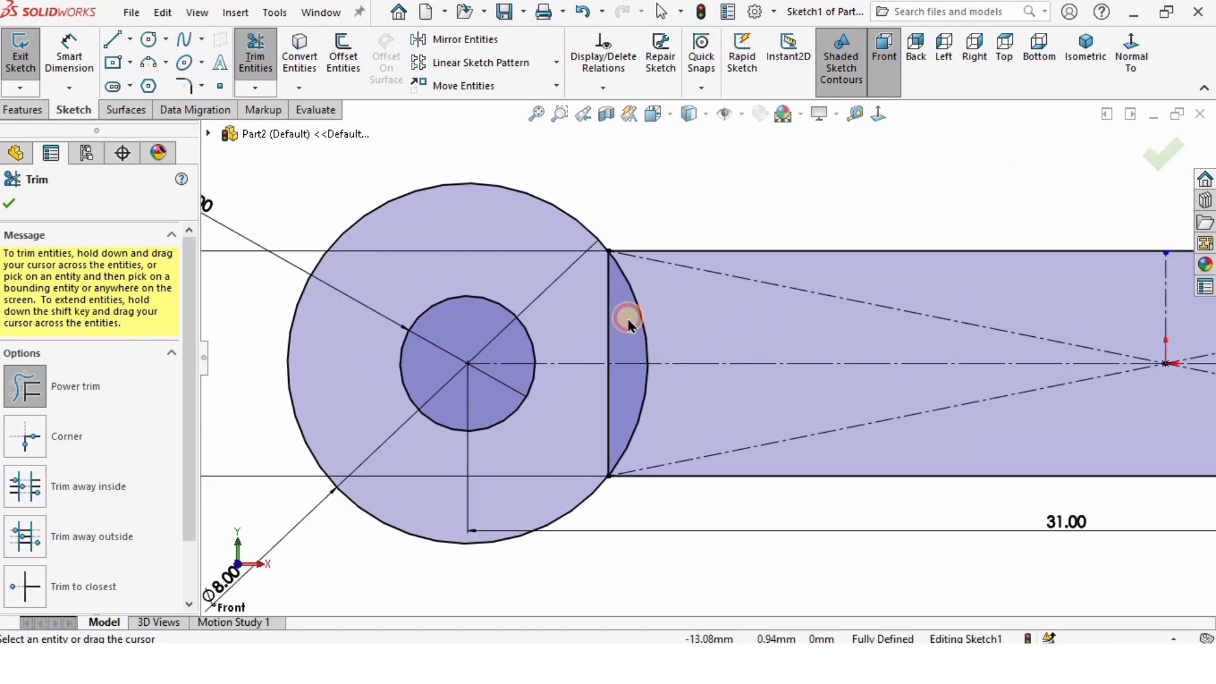
{"action": "mouse_move", "coordinate": [656, 317]}
{"action": "left_mouse_down"}
{"action": "mouse_move", "coordinate": [691, 325]}
{"action": "mouse_move", "coordinate": [586, 403]}
{"action": "mouse_move", "coordinate": [716, 423]}
{"action": "mouse_move", "coordinate": [665, 422]}
{"action": "left_mouse_up"}
{"action": "scroll", "coordinate": [665, 422], "scroll_direction": "down", "scroll_amount": 4}
{"action": "scroll", "coordinate": [581, 383], "scroll_direction": "up", "scroll_amount": 1}
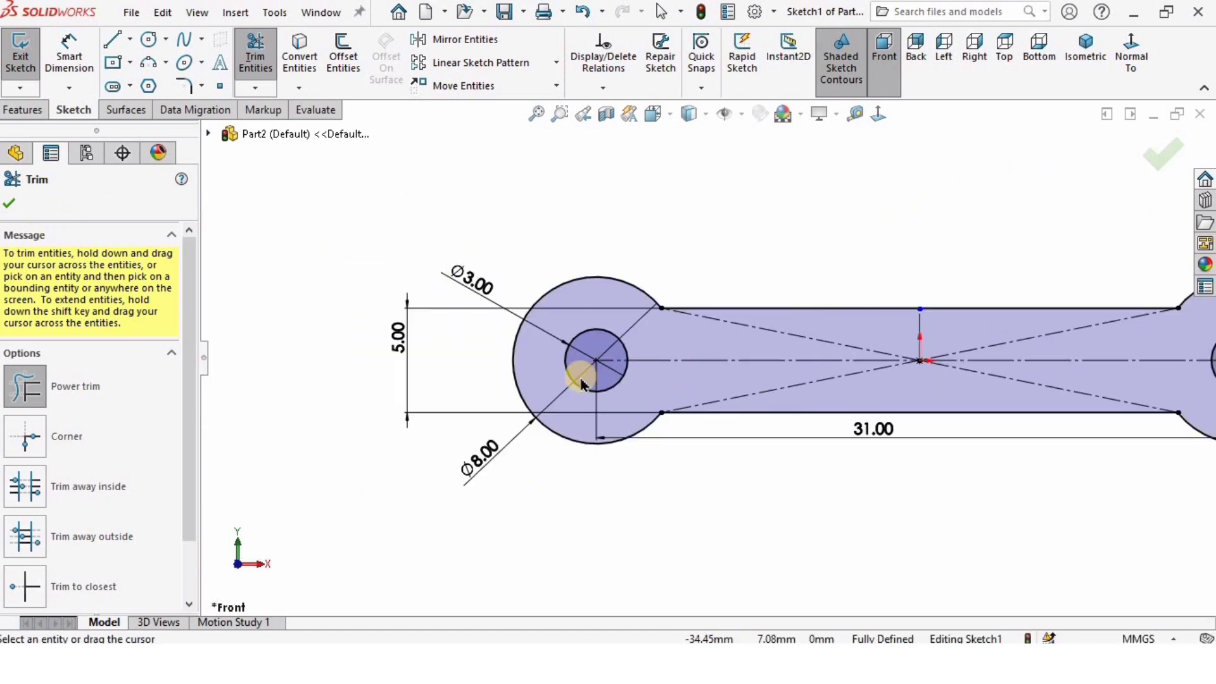
{"action": "left_click", "coordinate": [9, 205]}
{"action": "scroll", "coordinate": [896, 361], "scroll_direction": "down", "scroll_amount": 3}
{"action": "scroll", "coordinate": [638, 406], "scroll_direction": "up", "scroll_amount": 3}
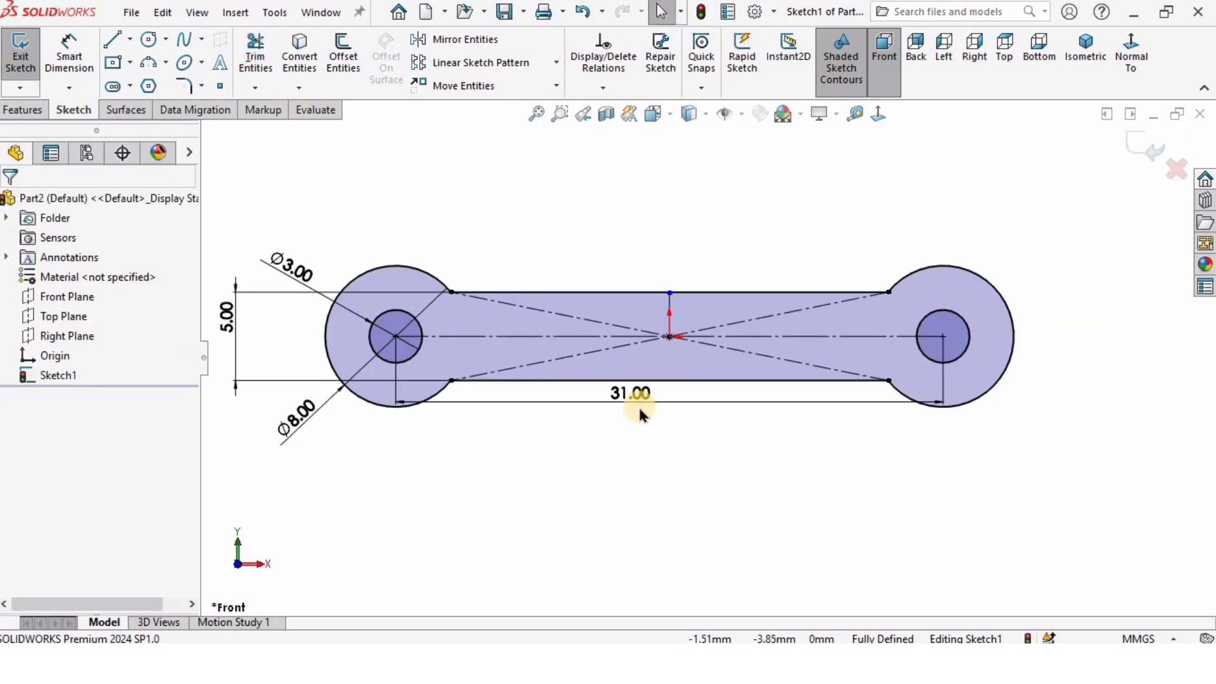
Add 3 mm sketch fillets to the four corners where the bar meets the circles.
{"action": "left_click", "coordinate": [184, 88]}
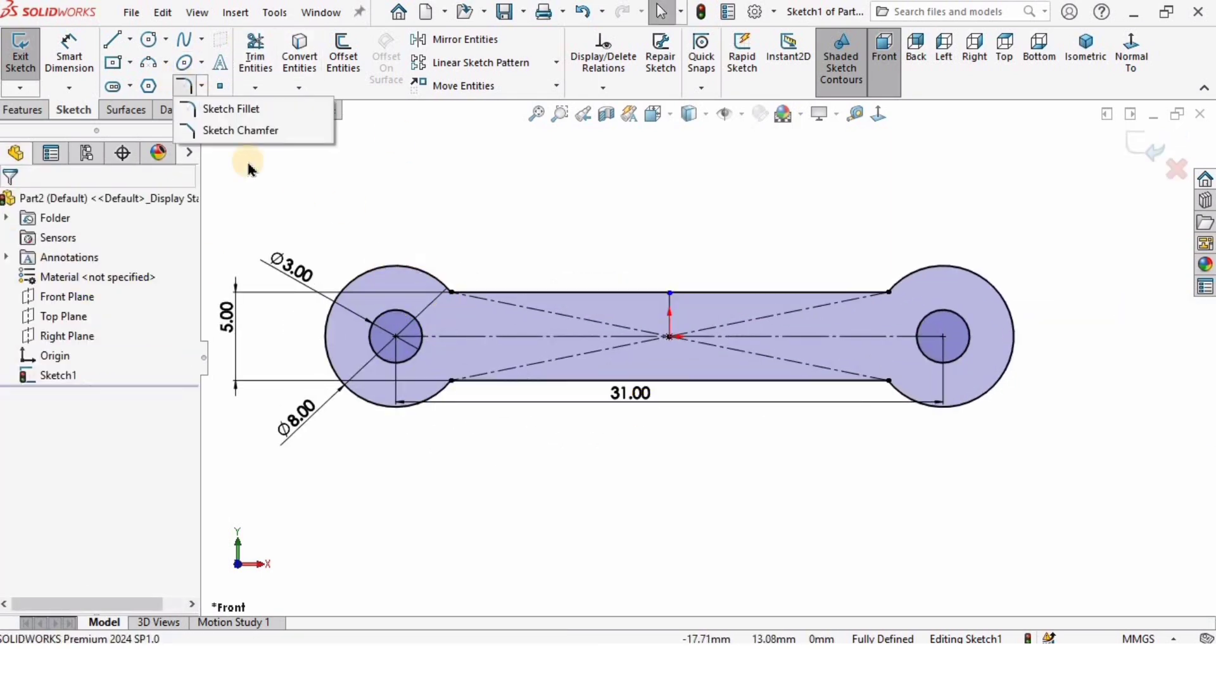
{"action": "left_click", "coordinate": [231, 109]}
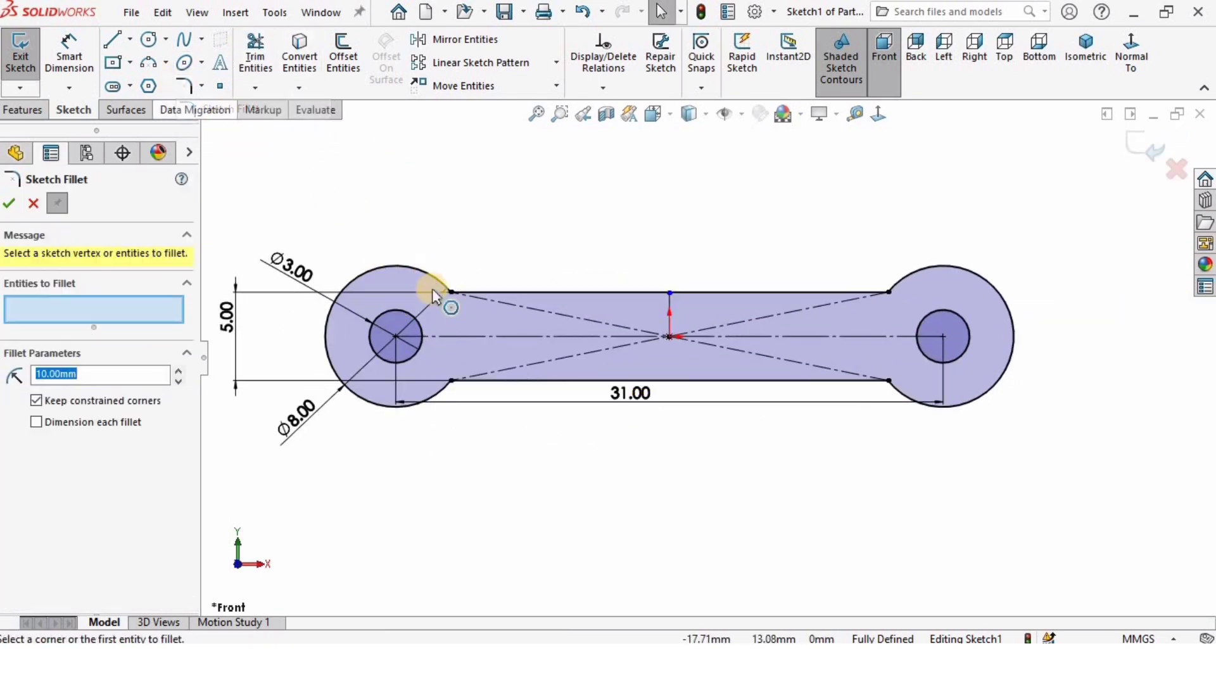
{"action": "scroll", "coordinate": [441, 300], "scroll_direction": "down", "scroll_amount": 2}
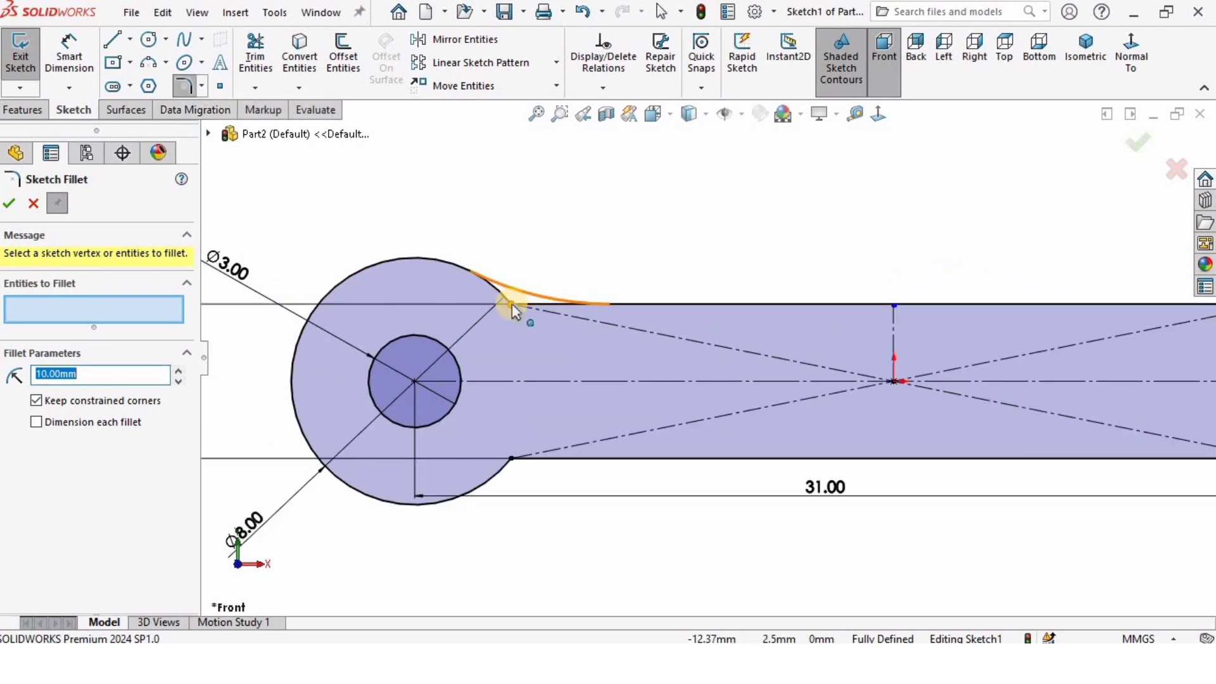
{"action": "left_click", "coordinate": [511, 303]}
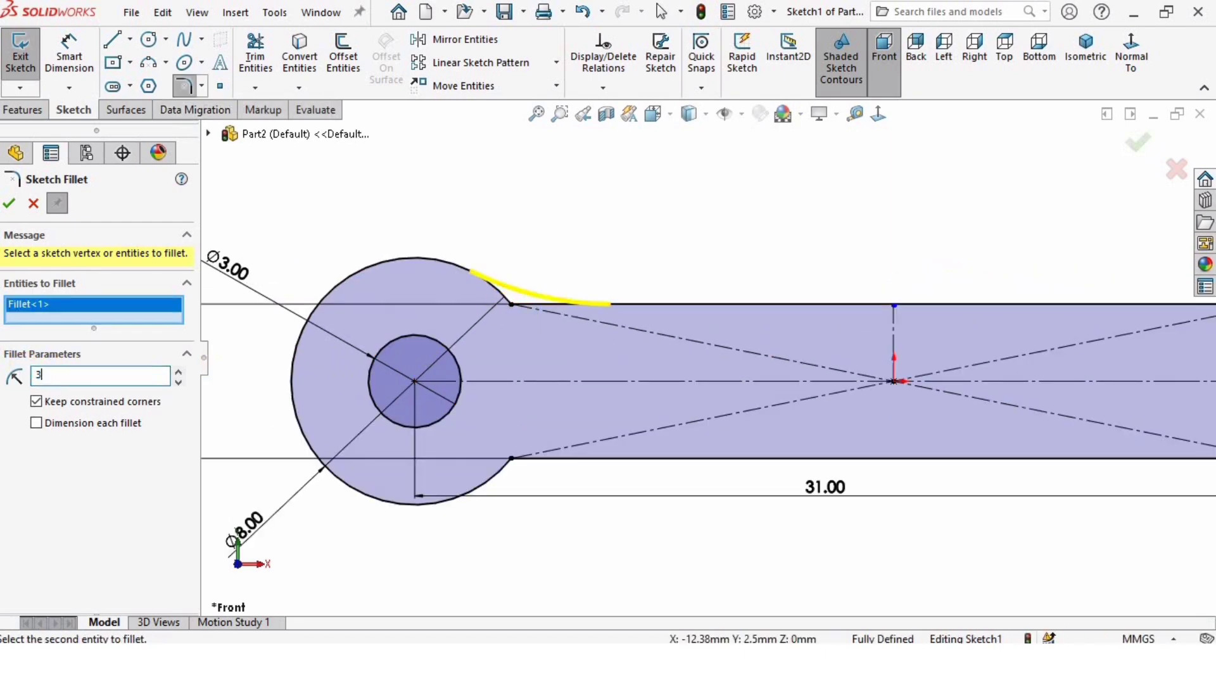
{"action": "left_click", "coordinate": [511, 462]}
{"action": "scroll", "coordinate": [901, 315], "scroll_direction": "up", "scroll_amount": 3}
{"action": "scroll", "coordinate": [925, 374], "scroll_direction": "down", "scroll_amount": 2}
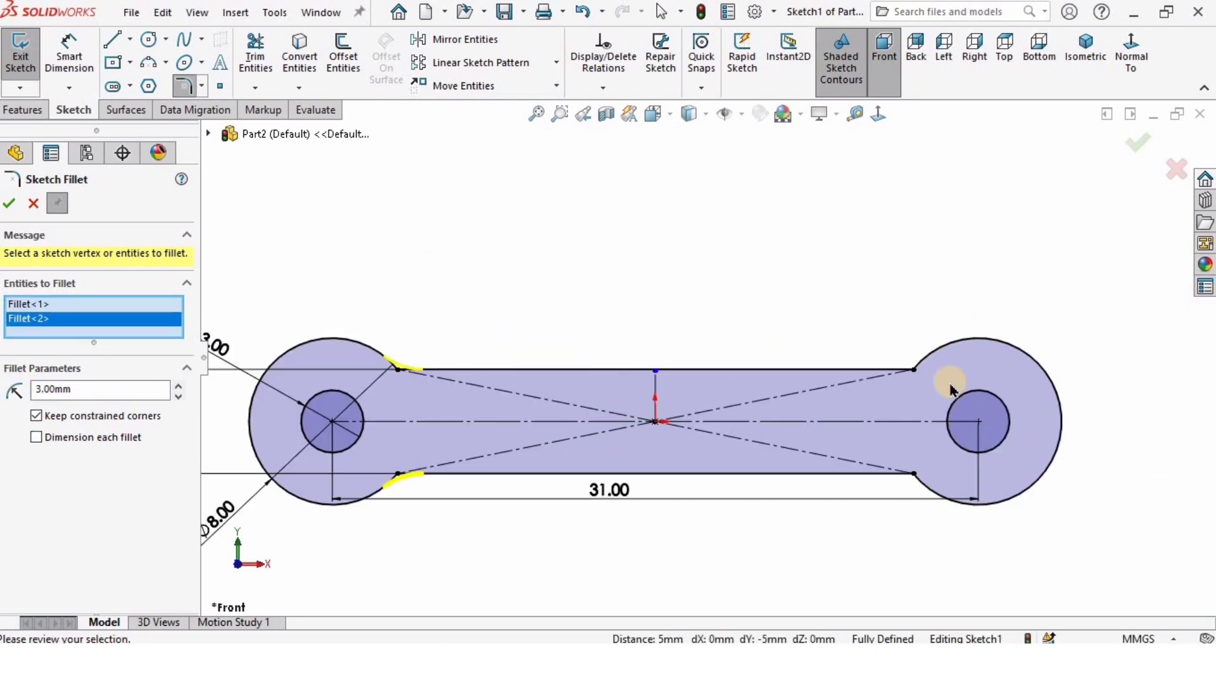
{"action": "left_click", "coordinate": [914, 371]}
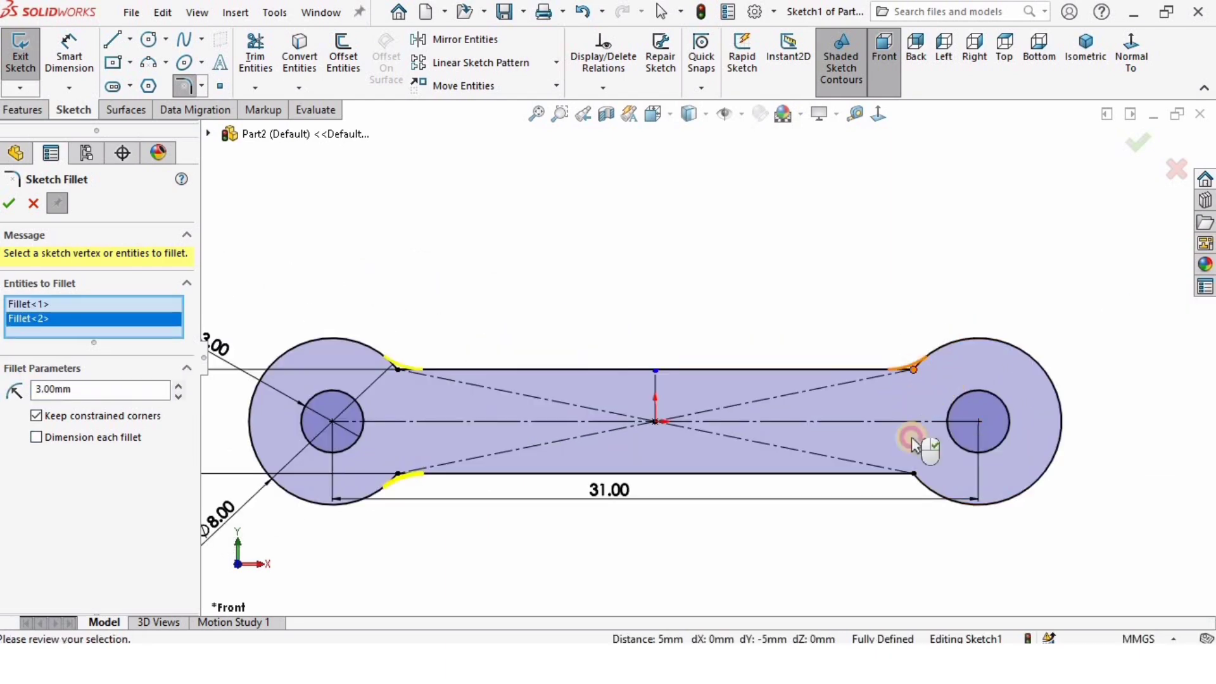
{"action": "left_click", "coordinate": [914, 474]}
{"action": "left_click", "coordinate": [9, 203]}
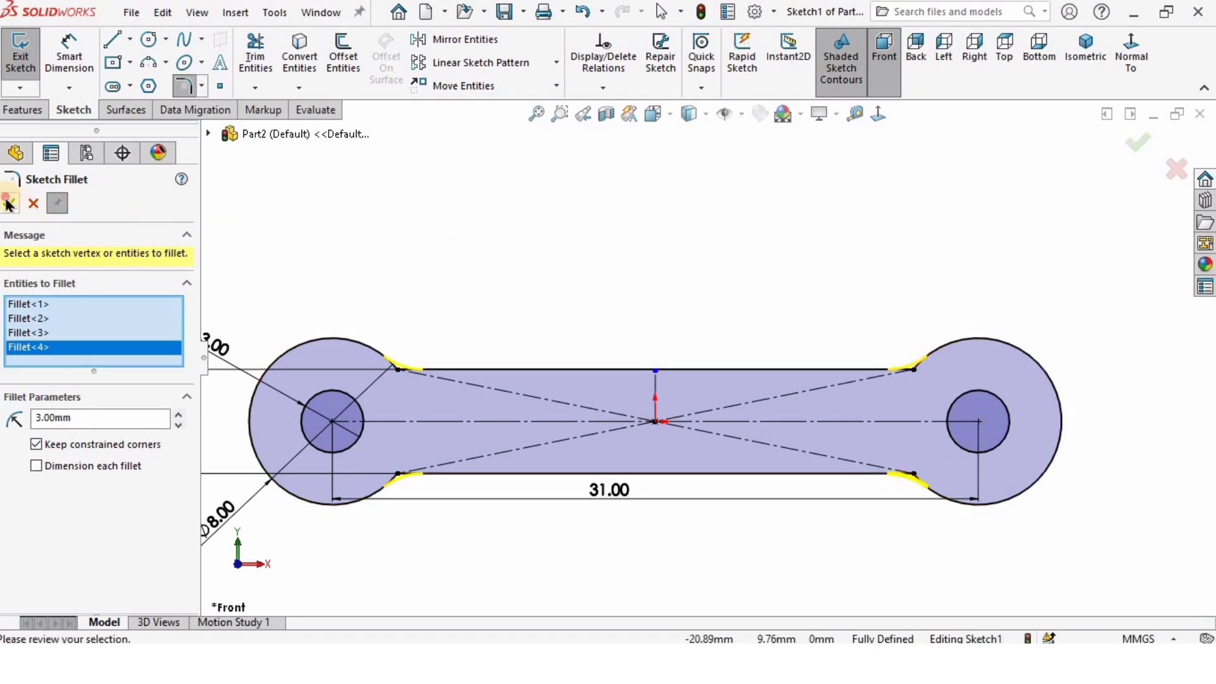
{"action": "scroll", "coordinate": [394, 326], "scroll_direction": "up", "scroll_amount": 3}
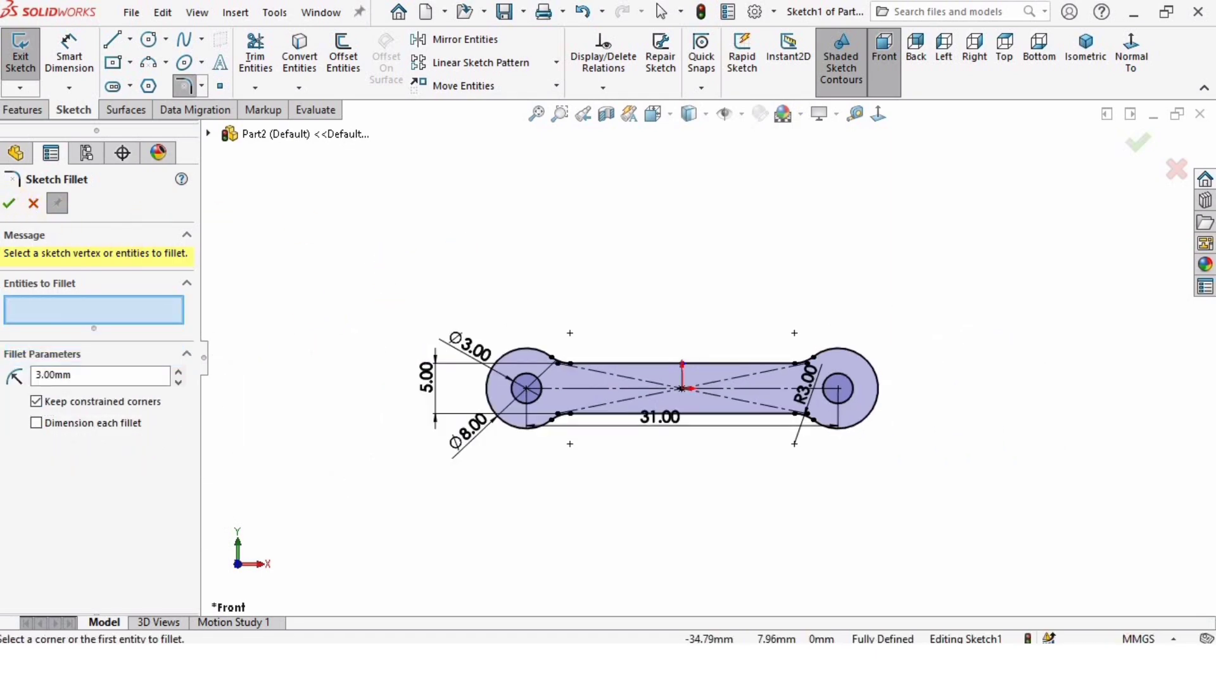
{"action": "left_click", "coordinate": [9, 204]}
Extrude the link sketch as a Blind boss 4 mm deep.
{"action": "left_click", "coordinate": [23, 110]}
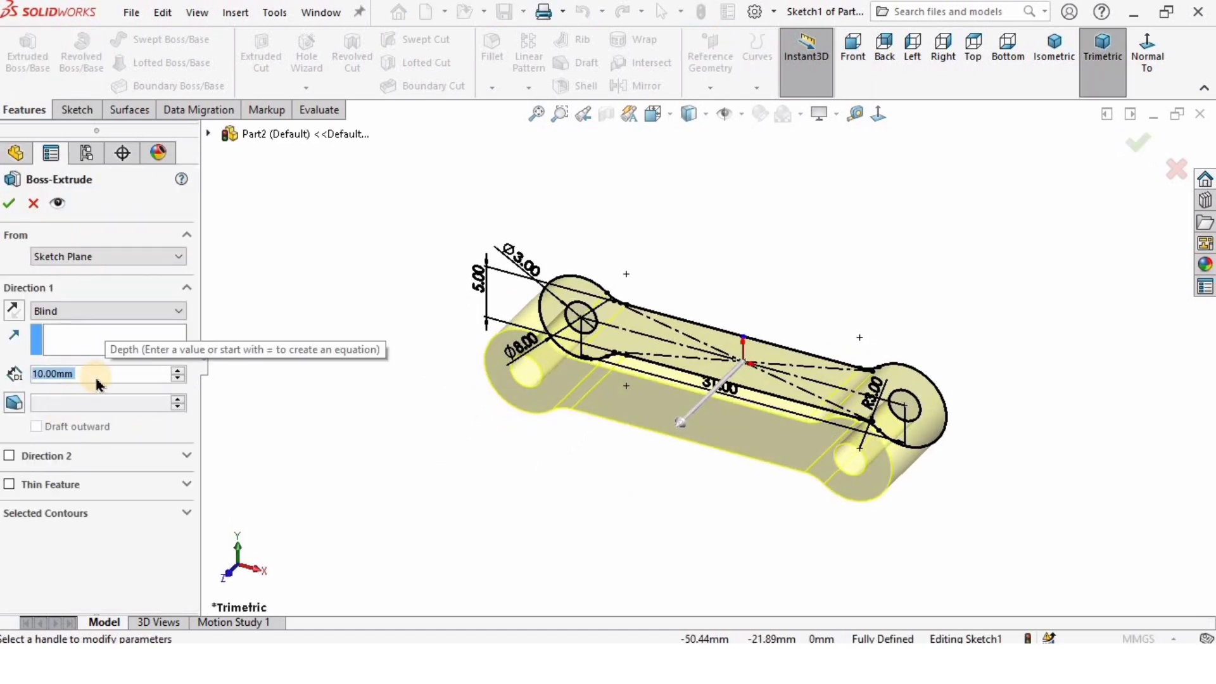
{"action": "type", "text": "4"}
{"action": "key", "text": "Return"}
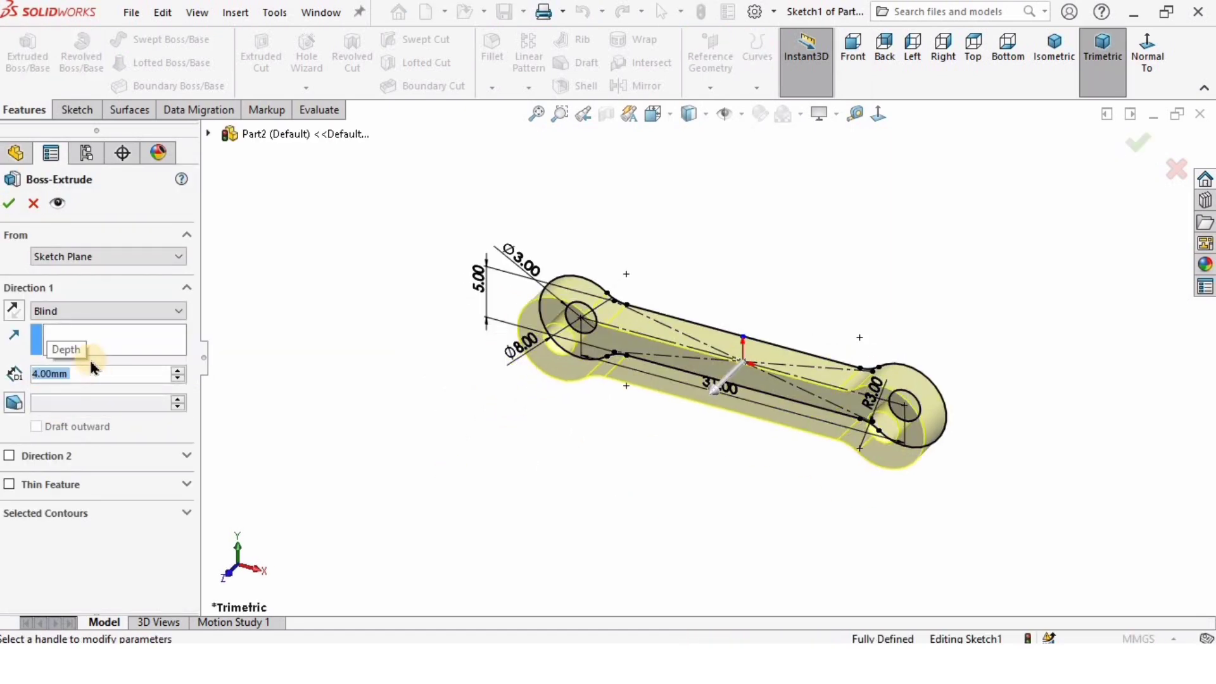
{"action": "left_click", "coordinate": [9, 205]}
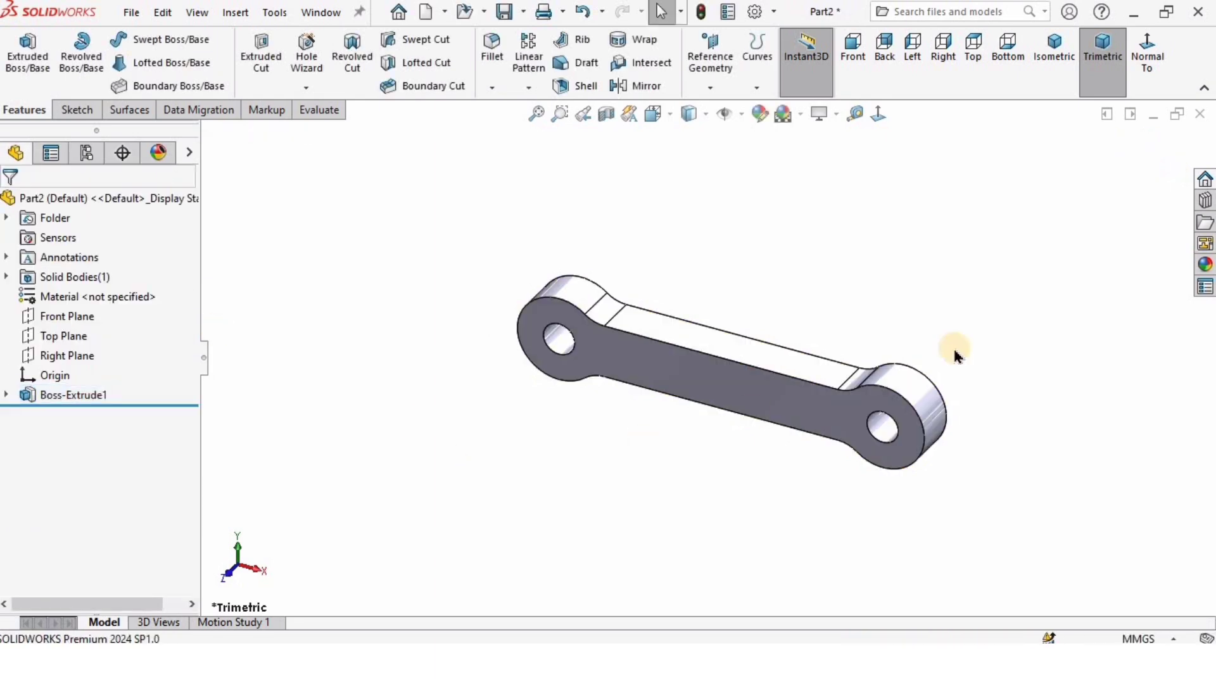
Apply the blue High Gloss plastic appearance from the Plastic library to the link.
{"action": "left_click", "coordinate": [1205, 268]}
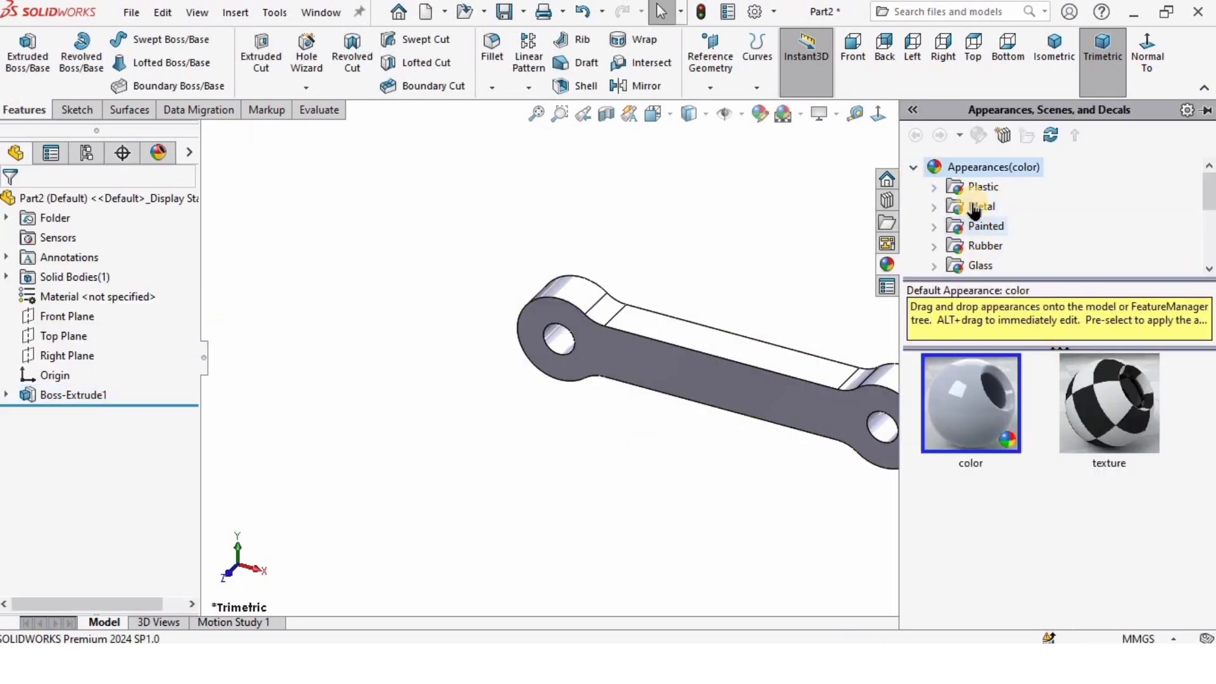
{"action": "double_click", "coordinate": [969, 188]}
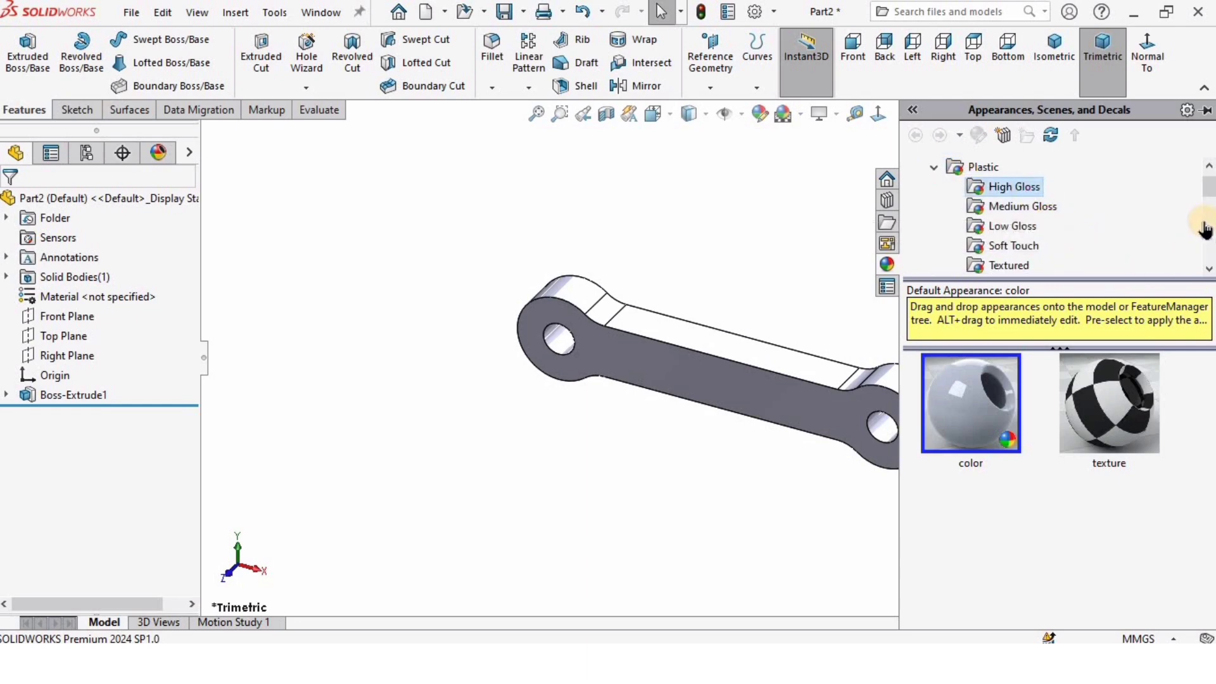
{"action": "scroll", "coordinate": [1118, 462], "scroll_direction": "down", "scroll_amount": 3}
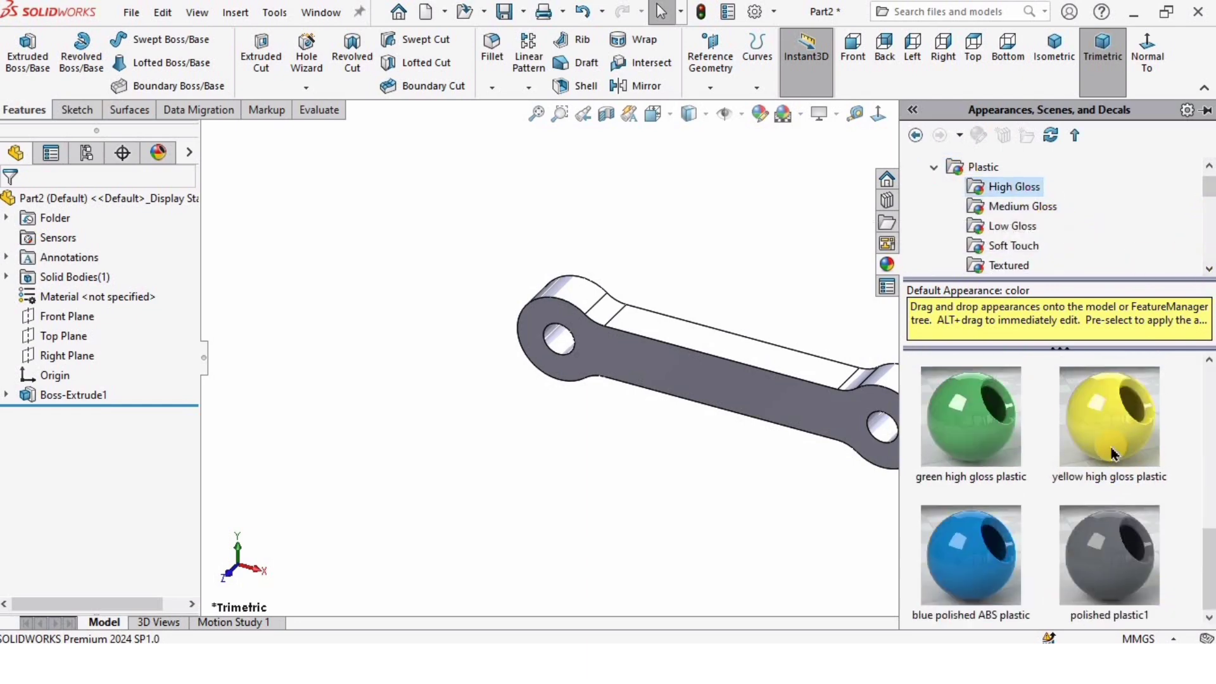
{"action": "scroll", "coordinate": [1108, 443], "scroll_direction": "up", "scroll_amount": 1}
{"action": "left_click_drag", "start_coordinate": [1108, 444], "coordinate": [774, 380]}
{"action": "middle_click_drag", "start_coordinate": [760, 382], "coordinate": [602, 348]}
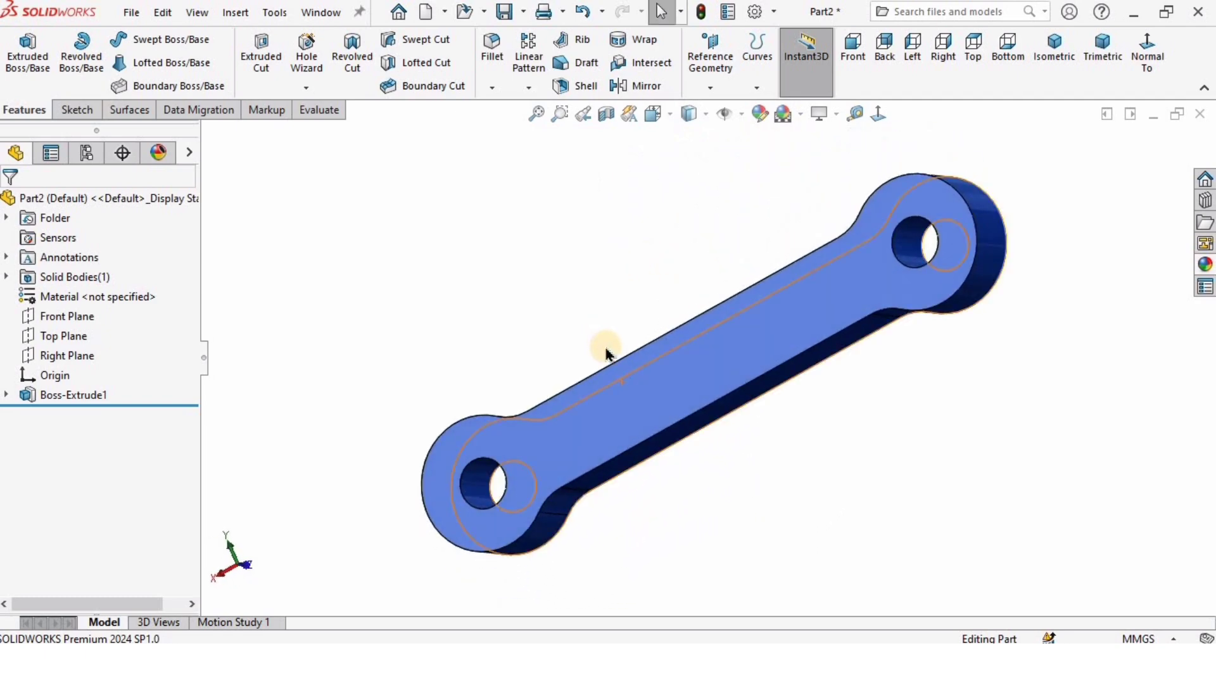
Save the part as 'Connenting Link' in the Robotic Arm > Parts > Gripper folder.
{"action": "left_click", "coordinate": [129, 13]}
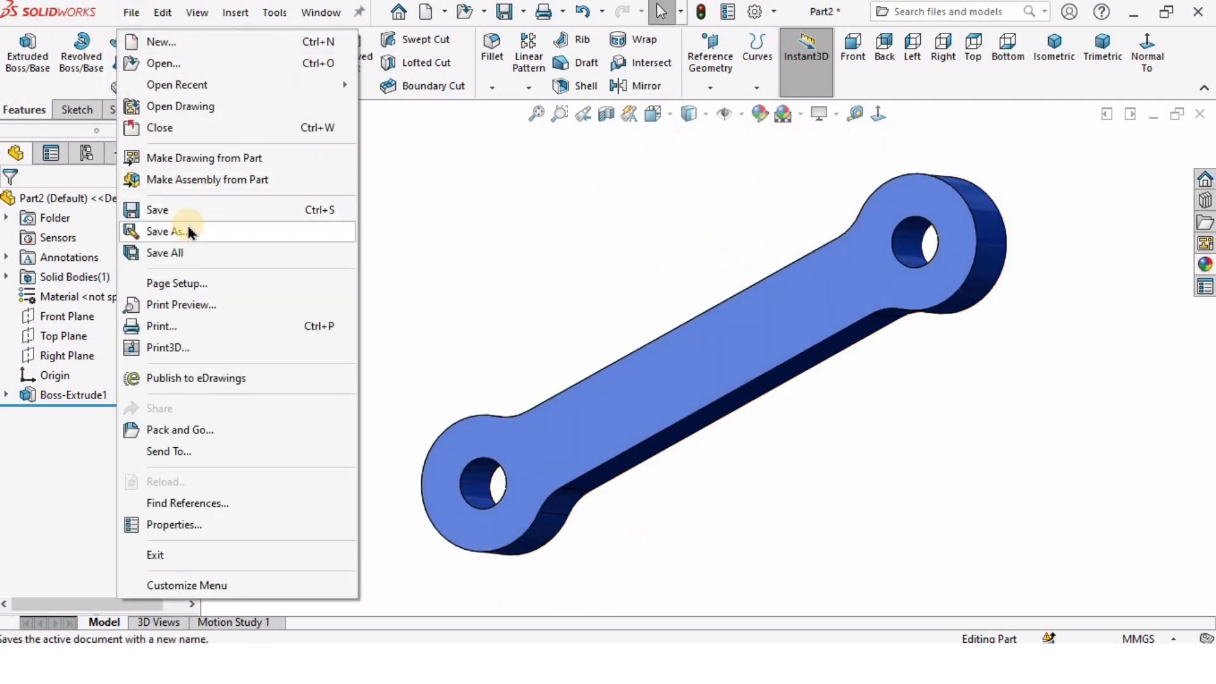
{"action": "left_click", "coordinate": [190, 232]}
{"action": "double_click", "coordinate": [603, 209]}
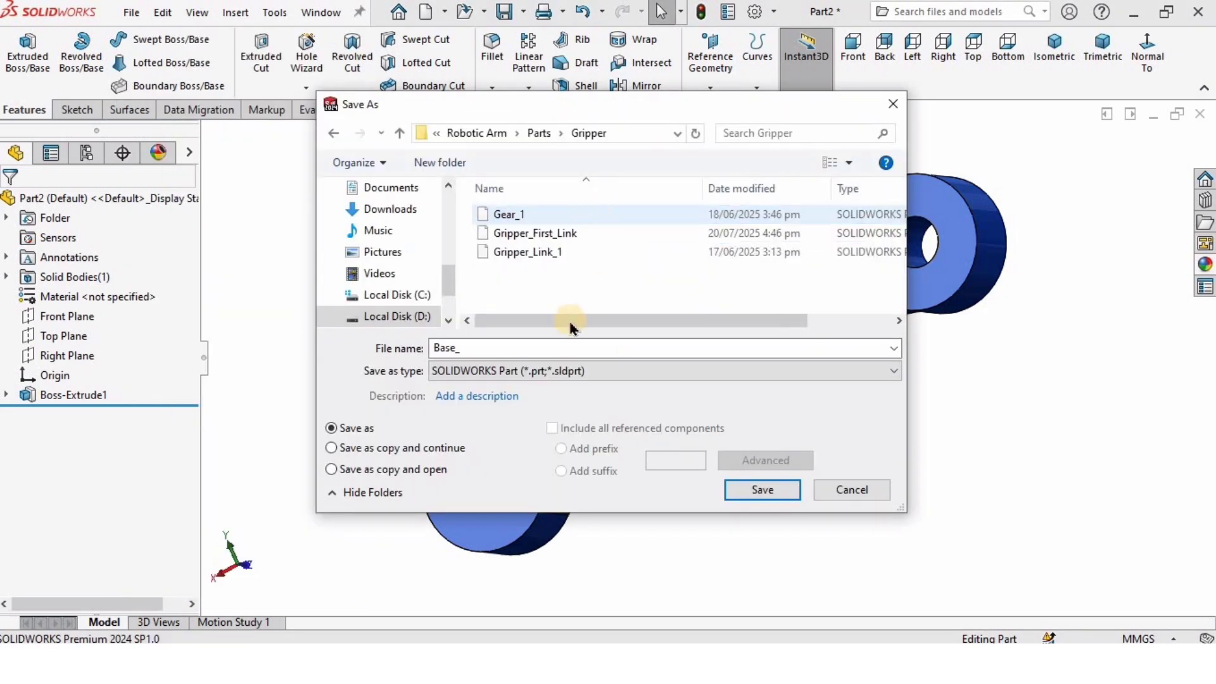
{"action": "double_click", "coordinate": [516, 353]}
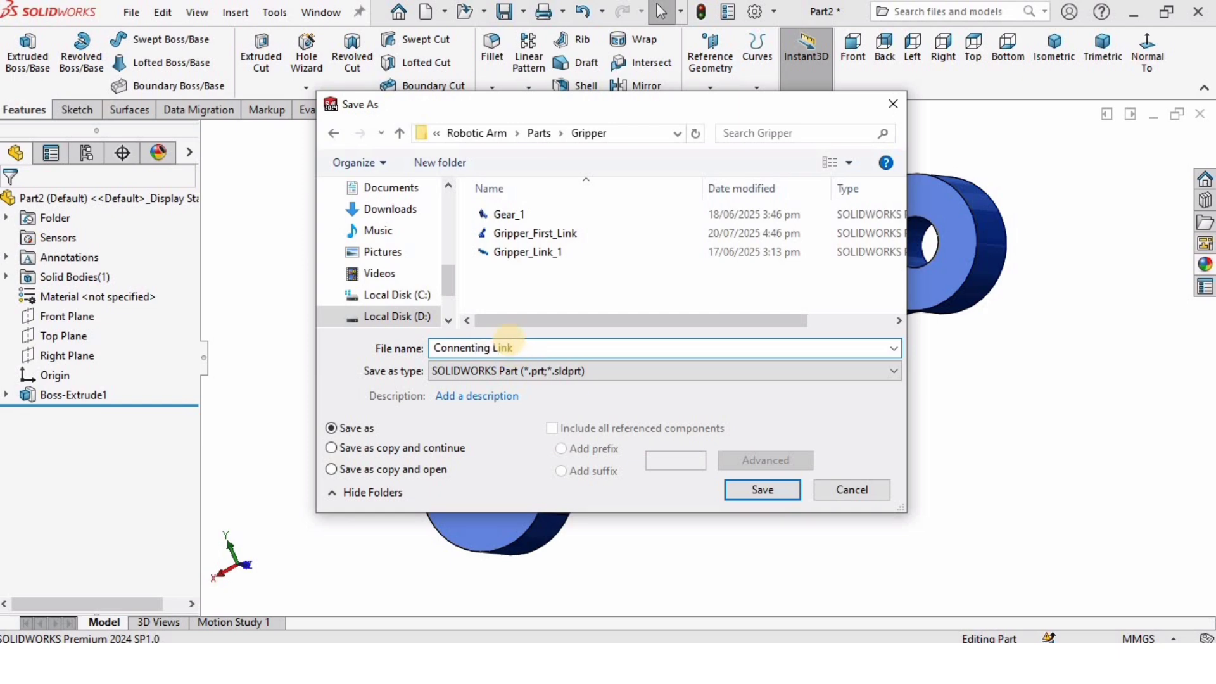
{"action": "key", "text": "Return"}
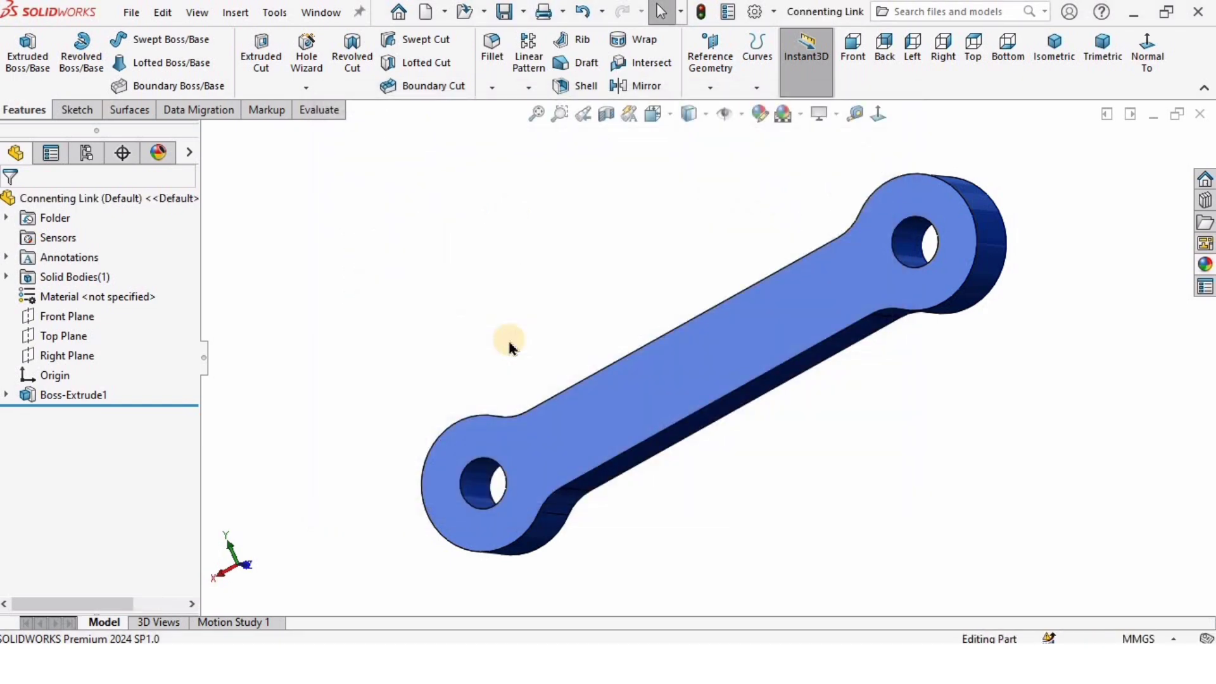